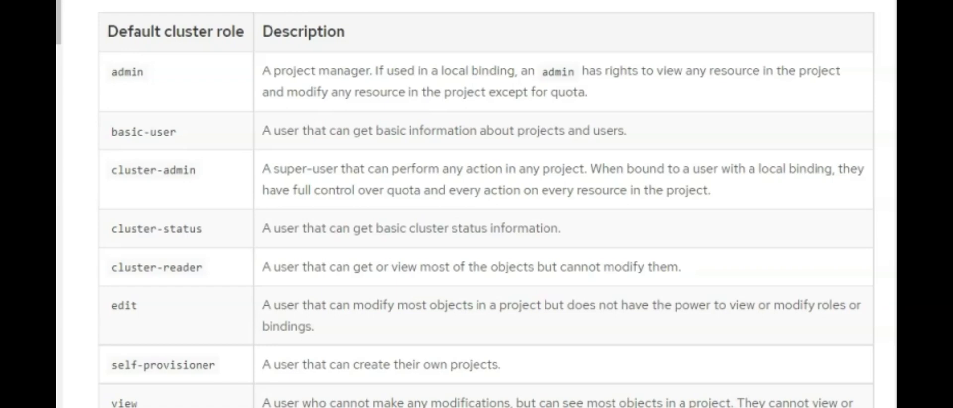
# Read the default cluster roles table down to the note on local and cluster bindings.
pyautogui.scroll(-2, 476, 204)
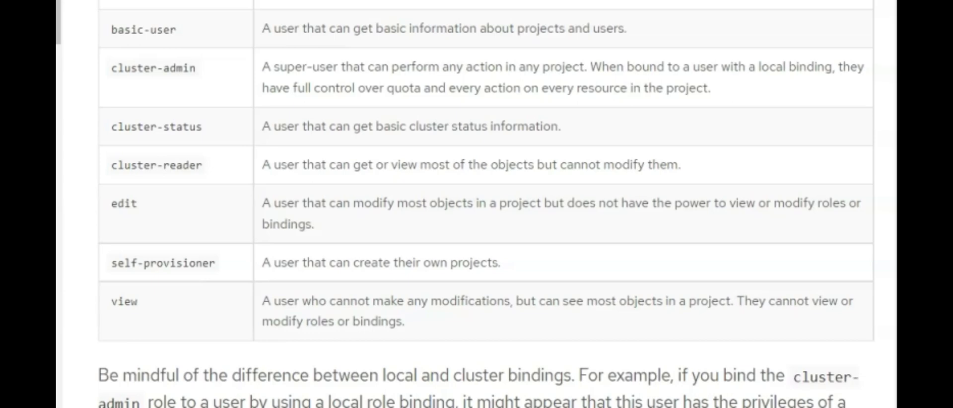
pyautogui.scroll(-2, 486, 204)
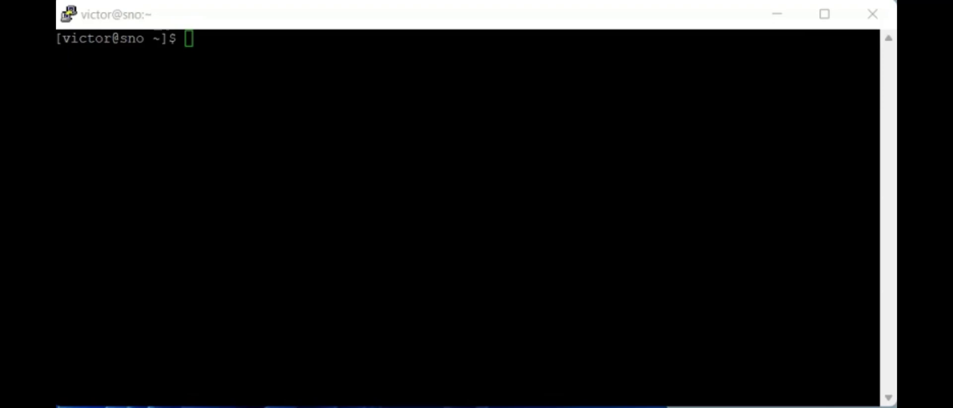
# Switch to the PuTTY terminal and log in to the cluster with oc login as user tekneed, entering the account password and retrying once.
pyautogui.hotkey('alt', 'Tab')
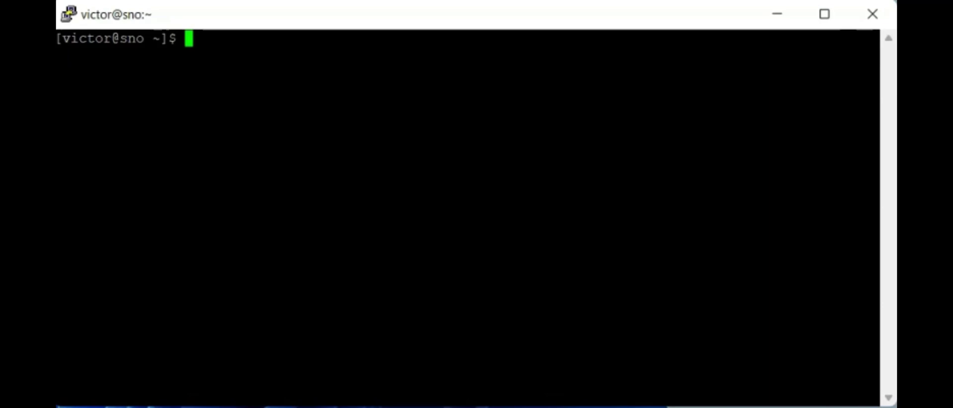
pyautogui.write('oc login ')
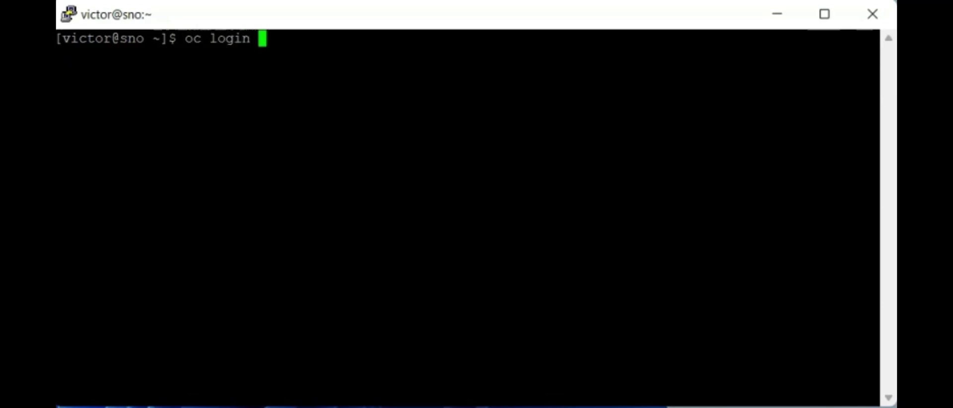
pyautogui.write('-u te')
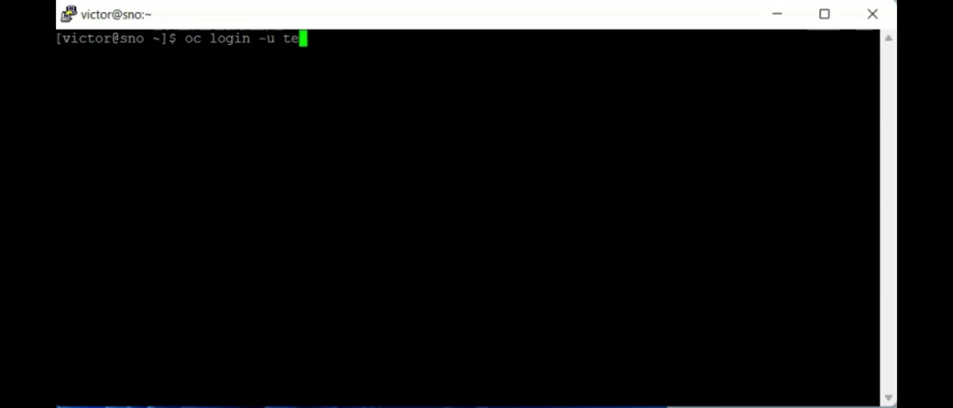
pyautogui.write('kneed -p')
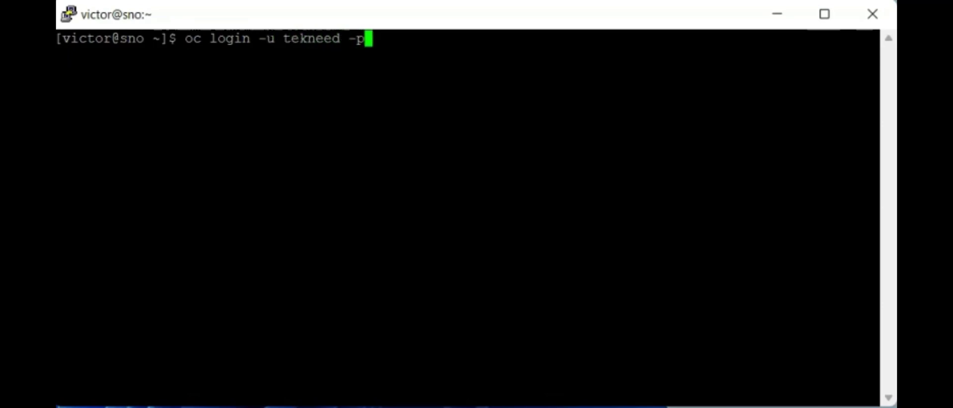
pyautogui.write(' Passwor')
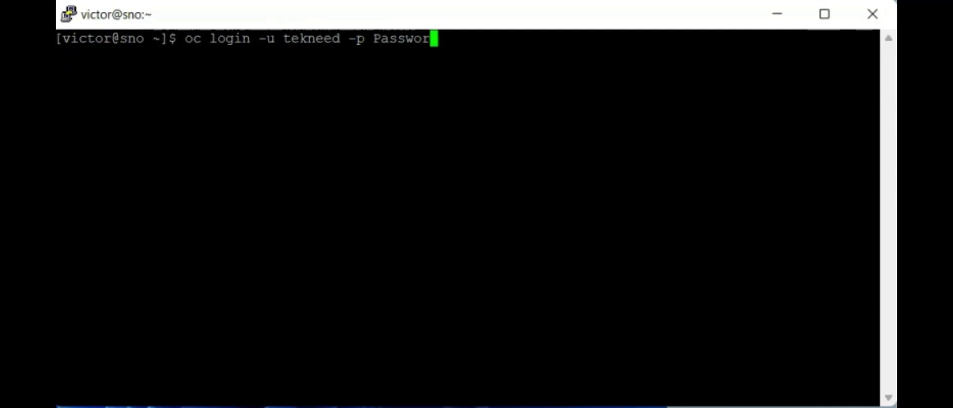
pyautogui.write('d')
pyautogui.press('Return')
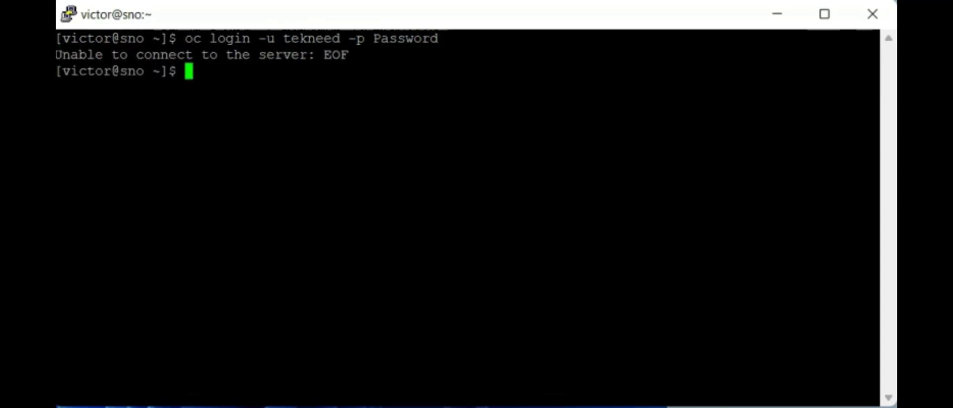
pyautogui.press('Up')
pyautogui.press('Return')
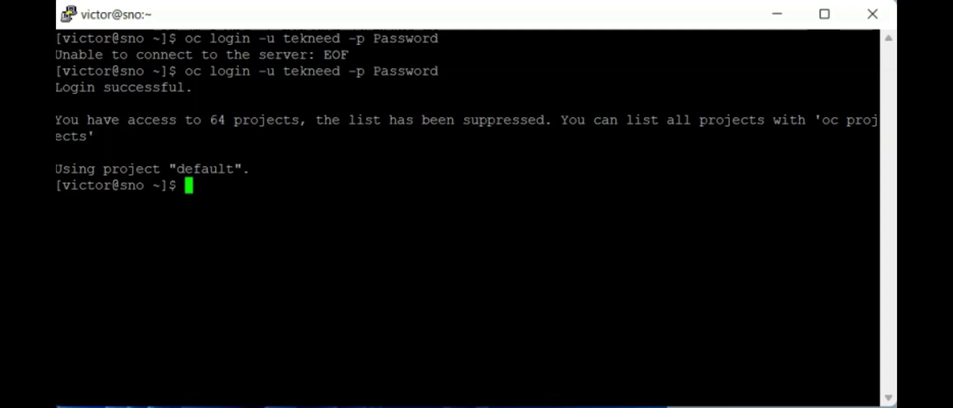
pyautogui.write('oc a')
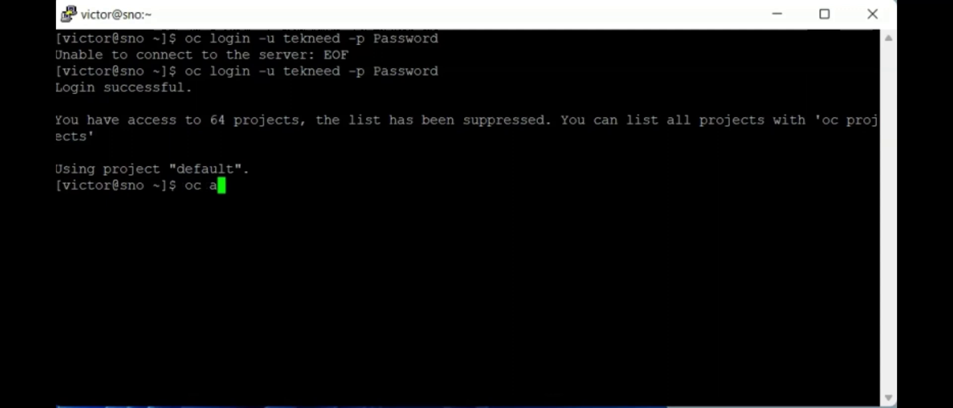
pyautogui.write('dm policy')
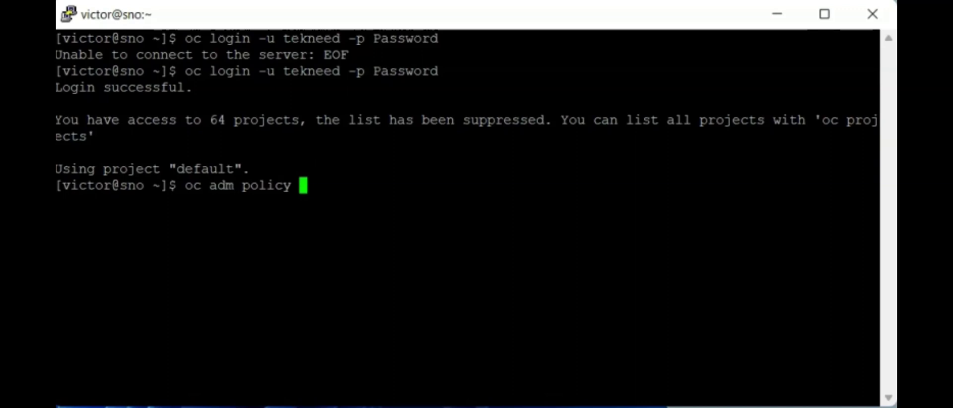
pyautogui.press('BackSpace')
pyautogui.press('BackSpace')
pyautogui.press('BackSpace')
pyautogui.press('BackSpace')
pyautogui.press('BackSpace')
pyautogui.press('BackSpace')
pyautogui.press('BackSpace')
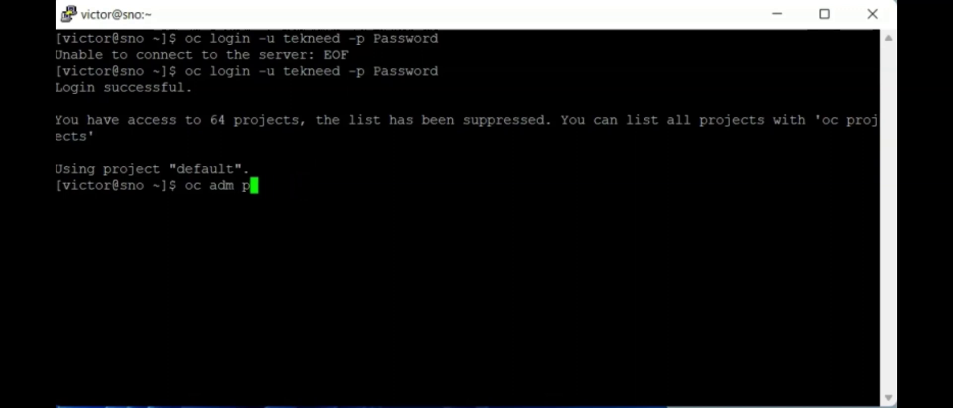
pyautogui.press('BackSpace')
pyautogui.press('BackSpace')
pyautogui.press('BackSpace')
pyautogui.press('BackSpace')
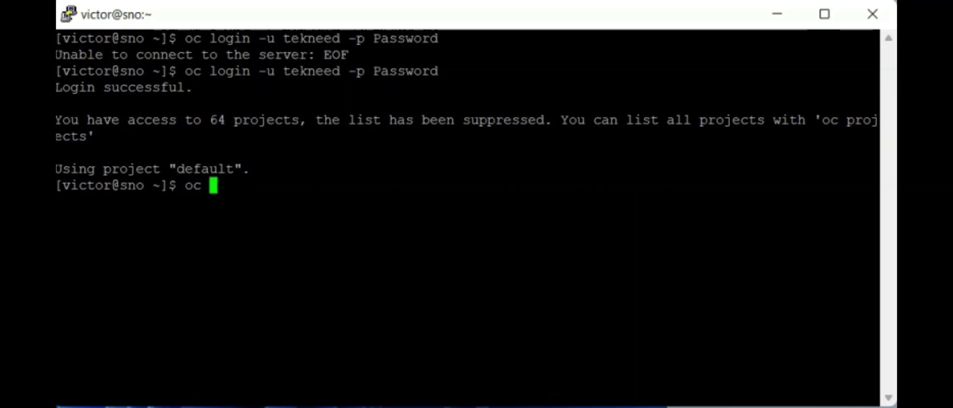
# Compose the command prefix oc adm policy at the prompt and list its possible completions.
pyautogui.write('policy')
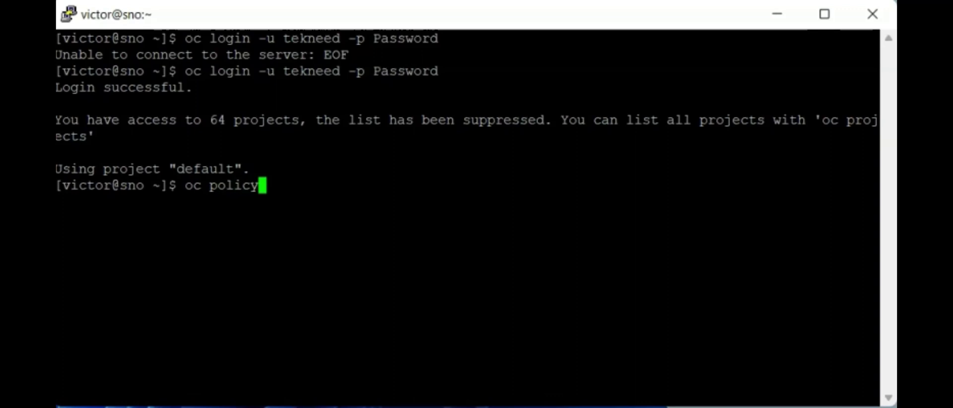
pyautogui.press('Left')
pyautogui.press('Left')
pyautogui.press('Left')
pyautogui.press('Left')
pyautogui.press('Left')
pyautogui.press('Left')
pyautogui.press('Left')
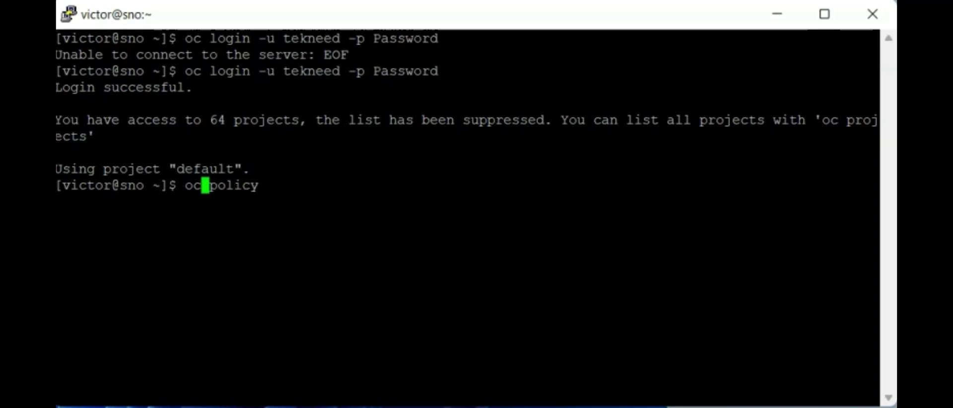
pyautogui.press('Right')
pyautogui.write('adm')
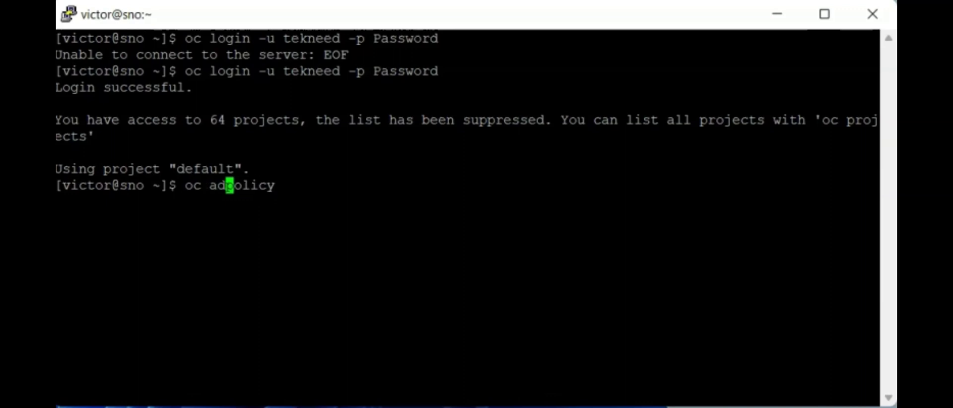
pyautogui.press('Right')
pyautogui.press('Right')
pyautogui.press('Right')
pyautogui.press('Right')
pyautogui.press('Right')
pyautogui.press('Right')
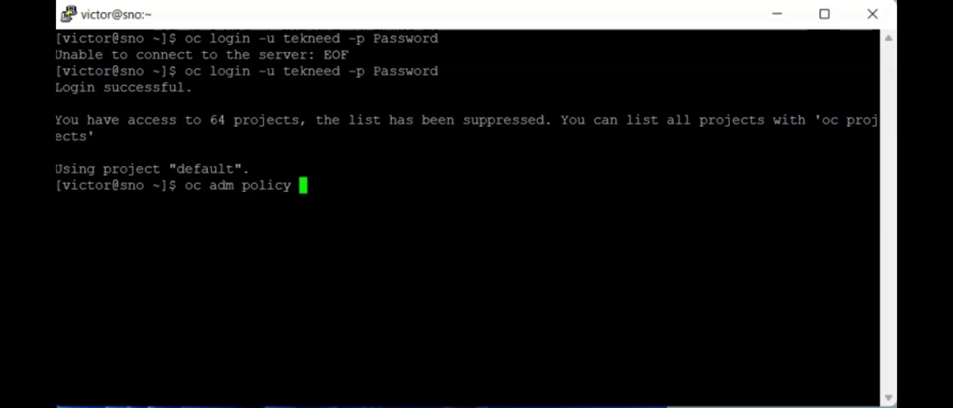
pyautogui.press('Tab')
pyautogui.press('Tab')
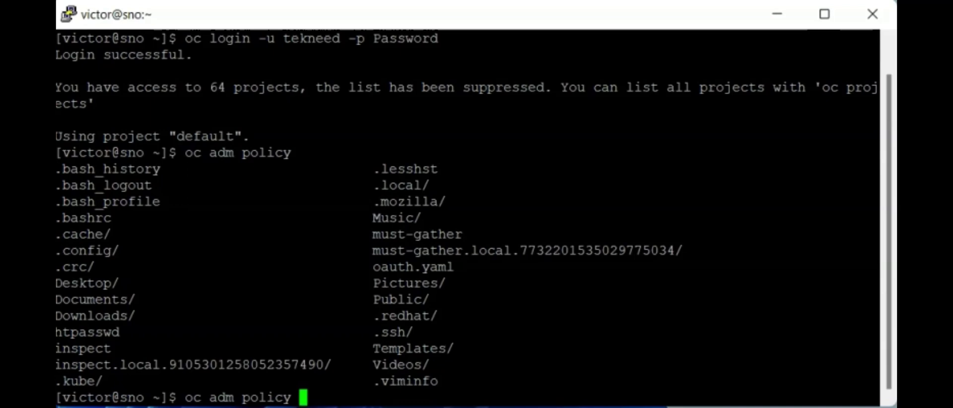
# Complete the command with add-cluster-role-to-user cluster-admin tekneed and run it to grant that cluster role.
pyautogui.write('add-cl')
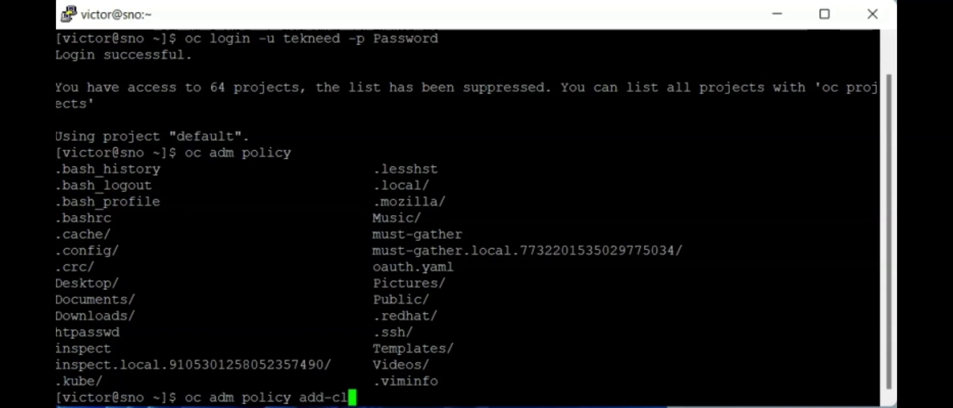
pyautogui.write('uster-role-')
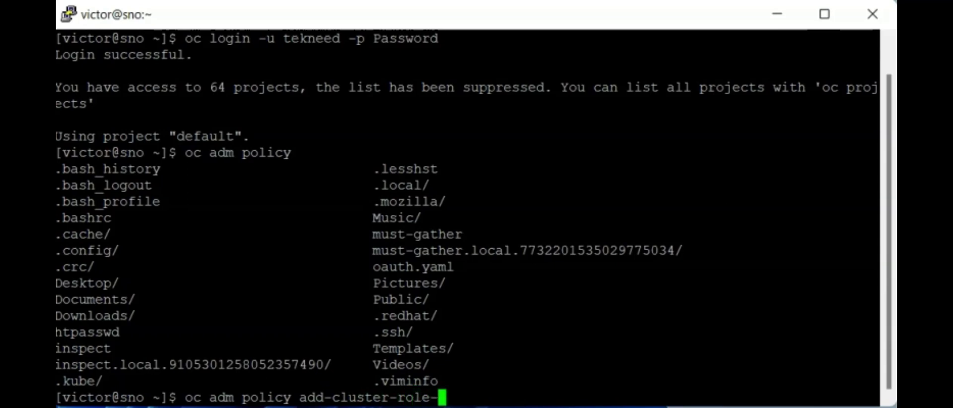
pyautogui.write('to-user')
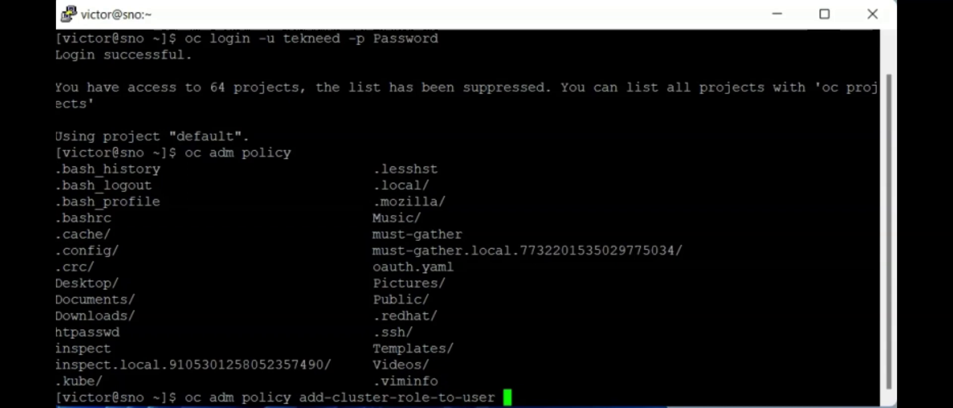
pyautogui.write('sl')
pyautogui.press('BackSpace')
pyautogui.press('BackSpace')
pyautogui.write('cluster')
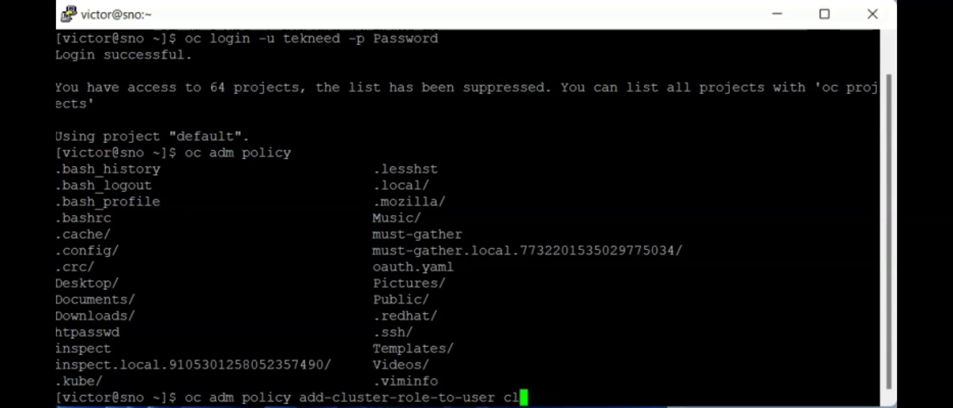
pyautogui.write('-admin ')
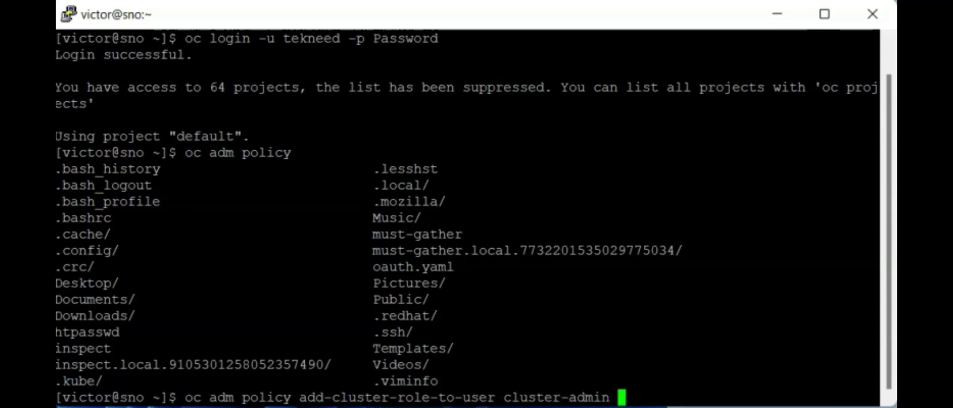
pyautogui.write('tekneed')
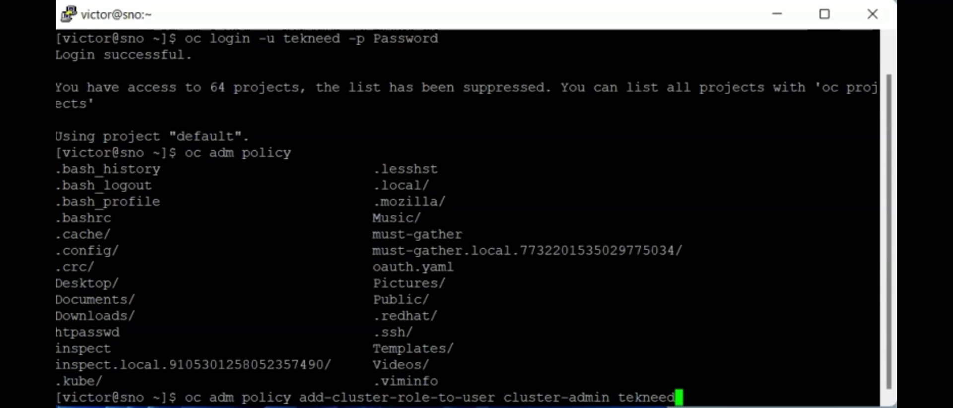
pyautogui.press('Return')
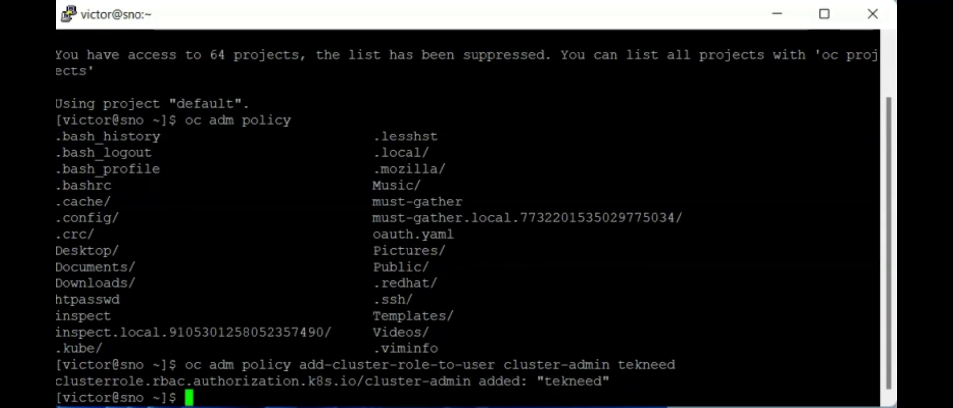
# Recall the previous role-assignment command and replace its cluster-admin role with view, keeping tekneed as the user.
pyautogui.moveTo(496, 365); pyautogui.dragTo(610, 365)
pyautogui.press('Up')
pyautogui.press('Left')
pyautogui.press('Left')
pyautogui.press('Left')
pyautogui.press('Left')
pyautogui.press('Left')
pyautogui.press('Left')
pyautogui.press('Left')
pyautogui.press('Left')
pyautogui.press('Left')
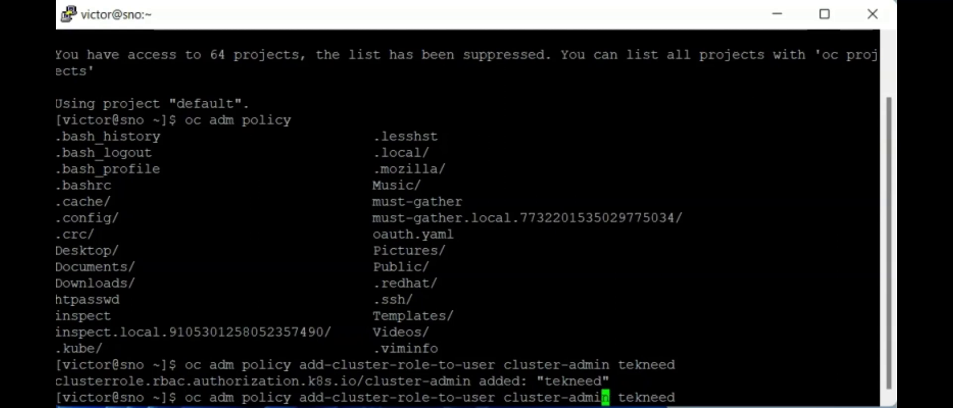
pyautogui.press('Left')
pyautogui.press('Left')
pyautogui.press('Left')
pyautogui.press('Left')
pyautogui.press('Left')
pyautogui.press('Right')
pyautogui.press('Right')
pyautogui.press('Right')
pyautogui.press('Right')
pyautogui.press('Right')
pyautogui.press('Right')
pyautogui.press('BackSpace')
pyautogui.press('BackSpace')
pyautogui.press('BackSpace')
pyautogui.press('BackSpace')
pyautogui.press('BackSpace')
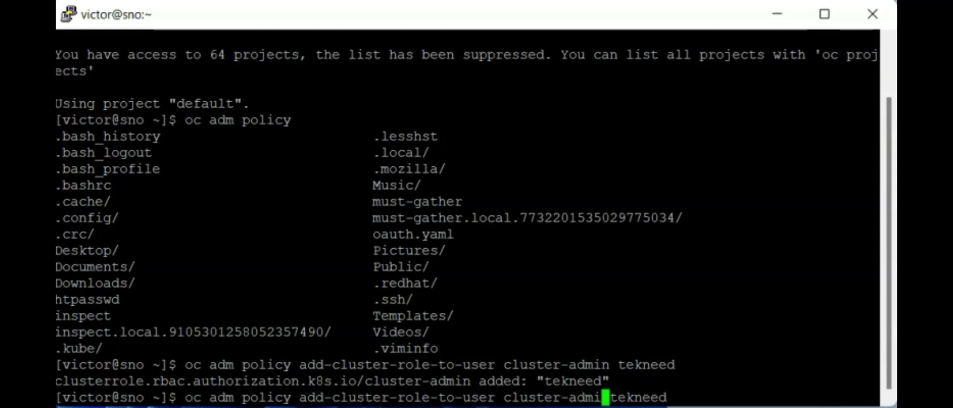
pyautogui.press('BackSpace')
pyautogui.press('BackSpace')
pyautogui.press('BackSpace')
pyautogui.press('BackSpace')
pyautogui.press('BackSpace')
pyautogui.press('BackSpace')
pyautogui.press('BackSpace')
pyautogui.press('BackSpace')
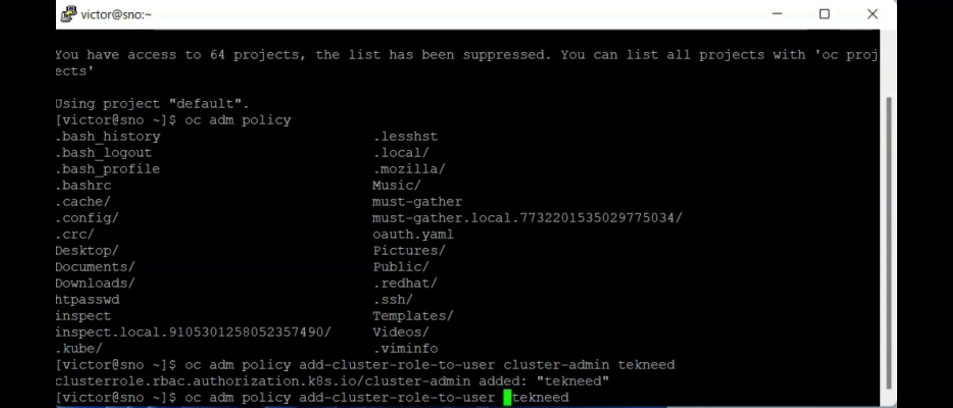
pyautogui.write('view')
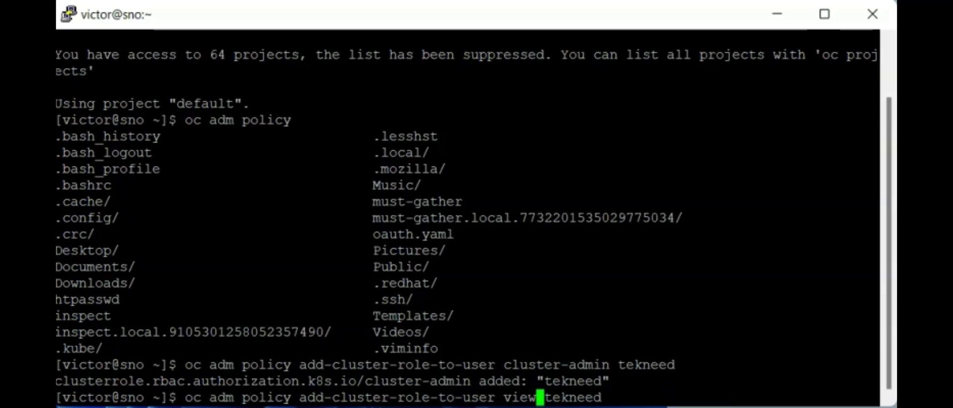
pyautogui.press('Right')
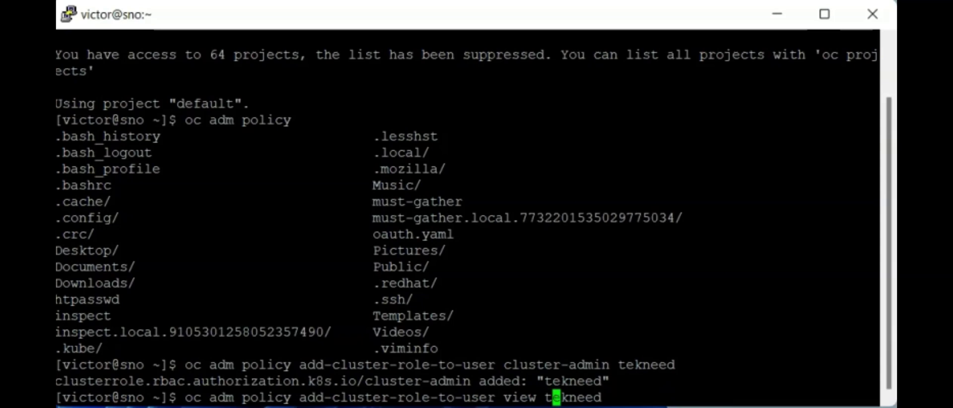
pyautogui.press('Left')
pyautogui.press('Left')
pyautogui.press('Left')
pyautogui.press('Right')
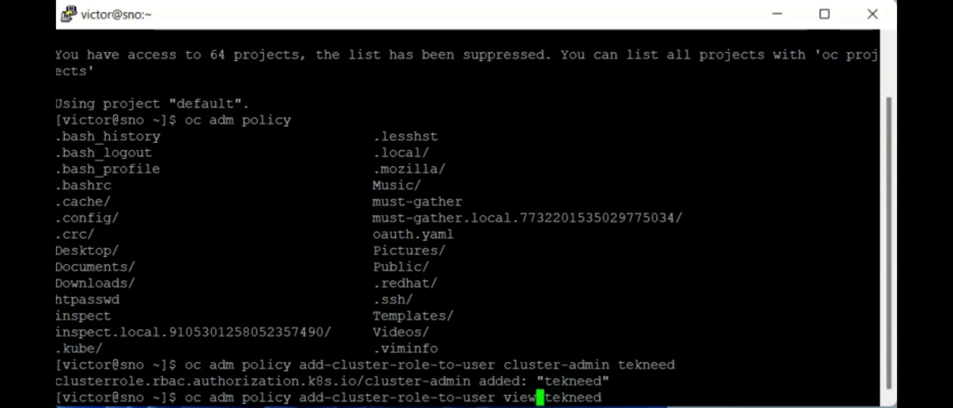
# Change the verb in the unsent role command from add to remove, keeping the rest of the line.
pyautogui.press('Left')
pyautogui.press('Left')
pyautogui.press('Left')
pyautogui.press('Left')
pyautogui.press('Left')
pyautogui.press('Left')
pyautogui.press('Left')
pyautogui.press('Left')
pyautogui.press('Left')
pyautogui.press('Left')
pyautogui.press('Left')
pyautogui.press('Left')
pyautogui.press('Left')
pyautogui.press('Left')
pyautogui.press('Left')
pyautogui.press('Left')
pyautogui.press('Left')
pyautogui.press('Left')
pyautogui.press('Left')
pyautogui.press('Left')
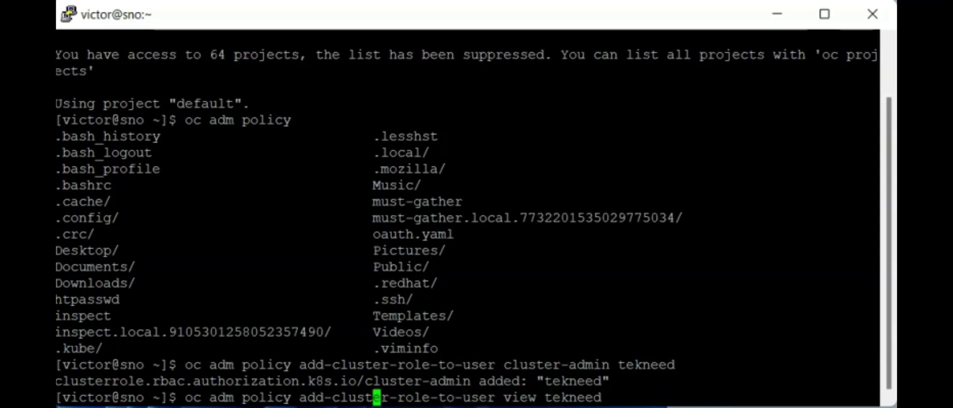
pyautogui.press('Left')
pyautogui.press('Left')
pyautogui.press('Left')
pyautogui.press('Left')
pyautogui.press('Left')
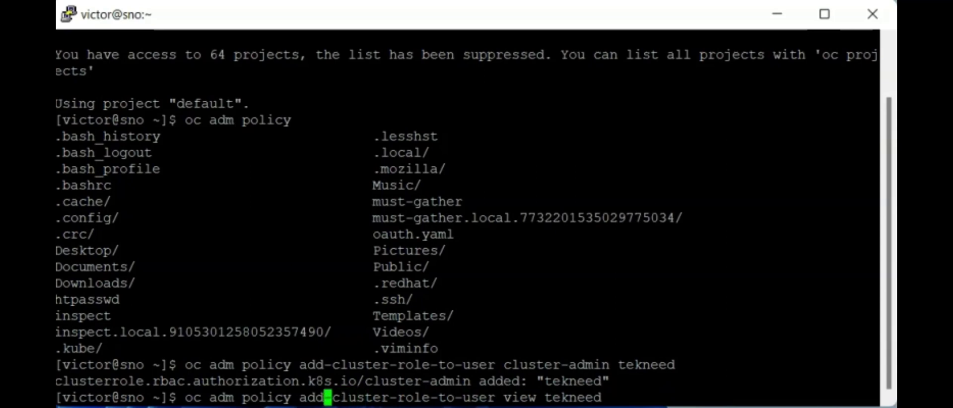
pyautogui.press('BackSpace')
pyautogui.press('BackSpace')
pyautogui.press('BackSpace')
pyautogui.write('remo')
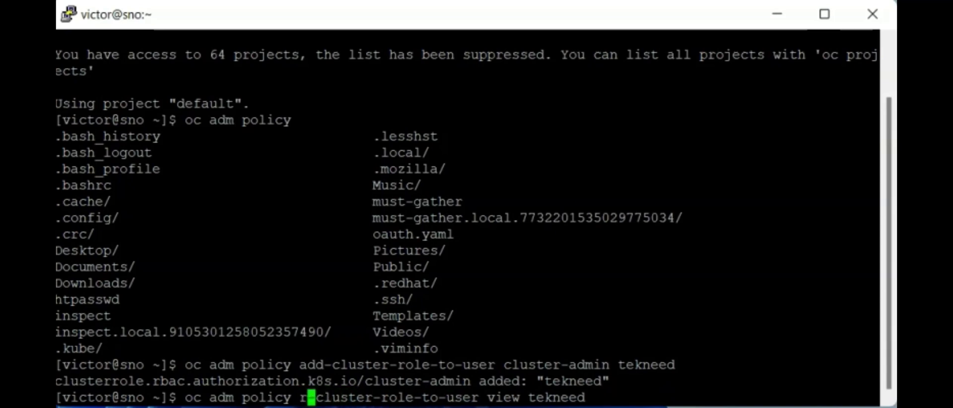
pyautogui.write('ve')
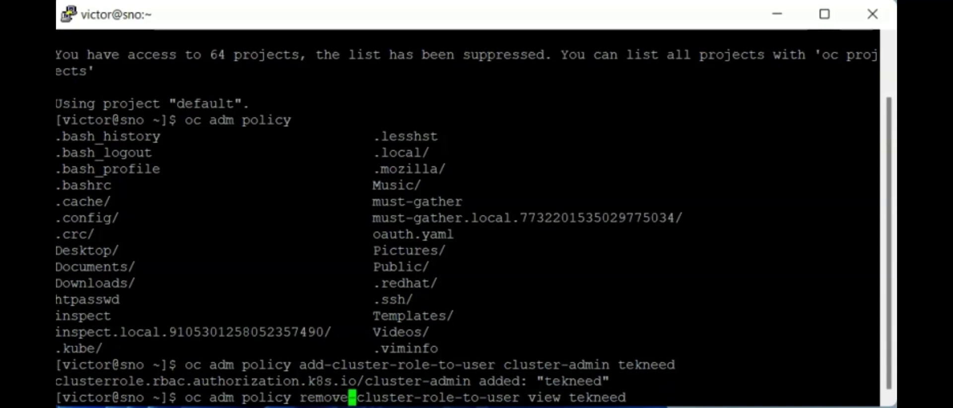
# Replace to with from in the subcommand name to form remove-cluster-role-from-user.
pyautogui.press('Right')
pyautogui.press('Right')
pyautogui.press('Right')
pyautogui.press('Right')
pyautogui.press('Right')
pyautogui.press('Right')
pyautogui.press('Right')
pyautogui.press('Right')
pyautogui.press('Right')
pyautogui.press('Right')
pyautogui.press('Right')
pyautogui.press('Right')
pyautogui.press('Right')
pyautogui.press('Right')
pyautogui.press('Right')
pyautogui.press('Right')
pyautogui.press('BackSpace')
pyautogui.press('BackSpace')
pyautogui.write('from')
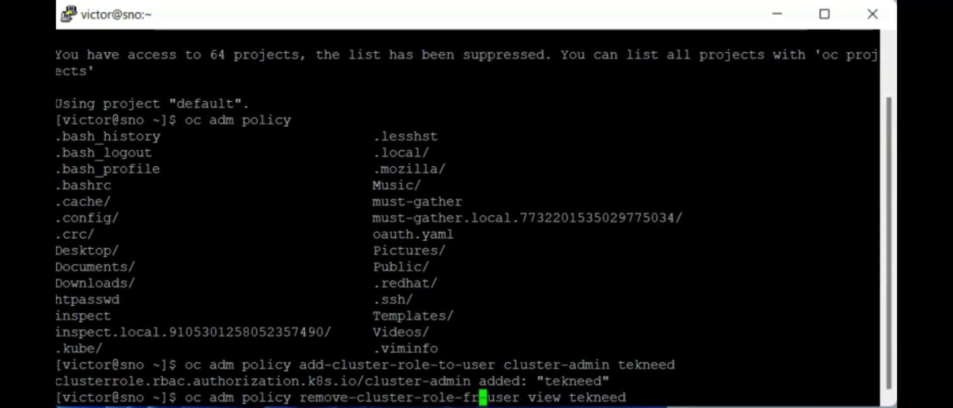
# Replace the view role with cluster-admin in the removal command for tekneed and run it.
pyautogui.press('Right')
pyautogui.press('Right')
pyautogui.press('Right')
pyautogui.press('Right')
pyautogui.press('Right')
pyautogui.press('Right')
pyautogui.press('Right')
pyautogui.press('Right')
pyautogui.press('Right')
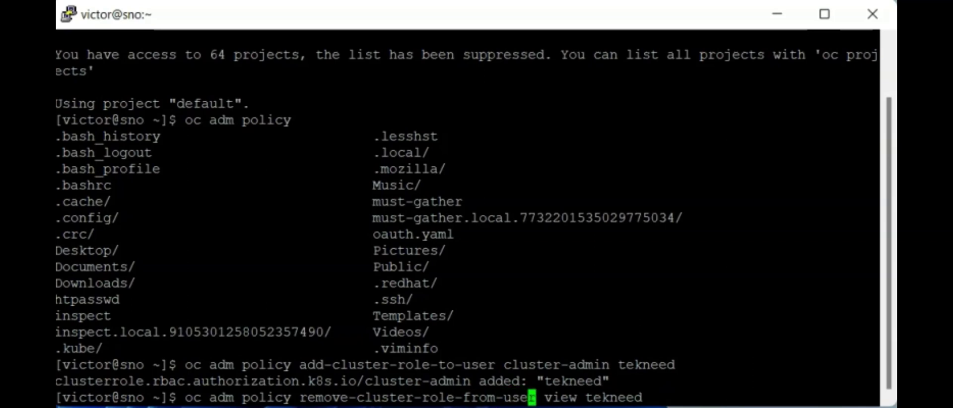
pyautogui.press('Right')
pyautogui.press('BackSpace')
pyautogui.press('BackSpace')
pyautogui.press('BackSpace')
pyautogui.press('BackSpace')
pyautogui.write('clust')
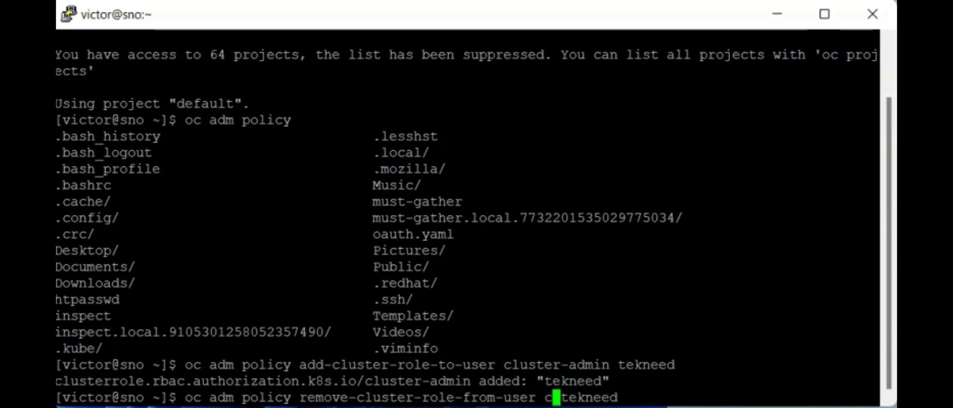
pyautogui.write('er')
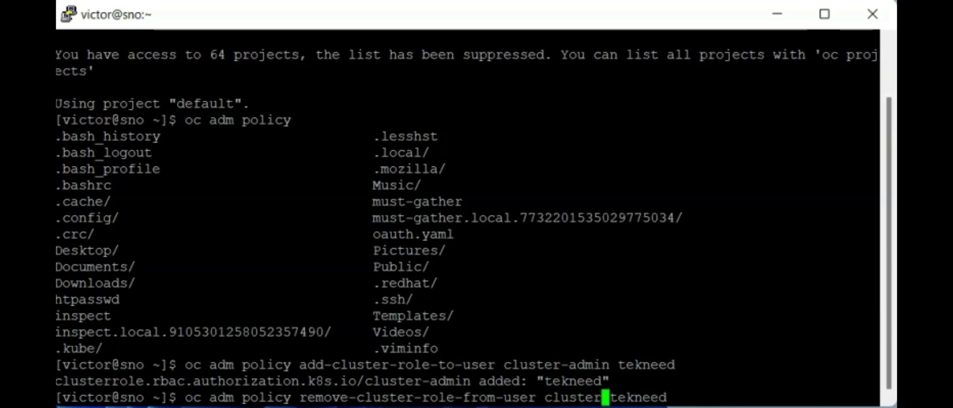
pyautogui.write('-admij')
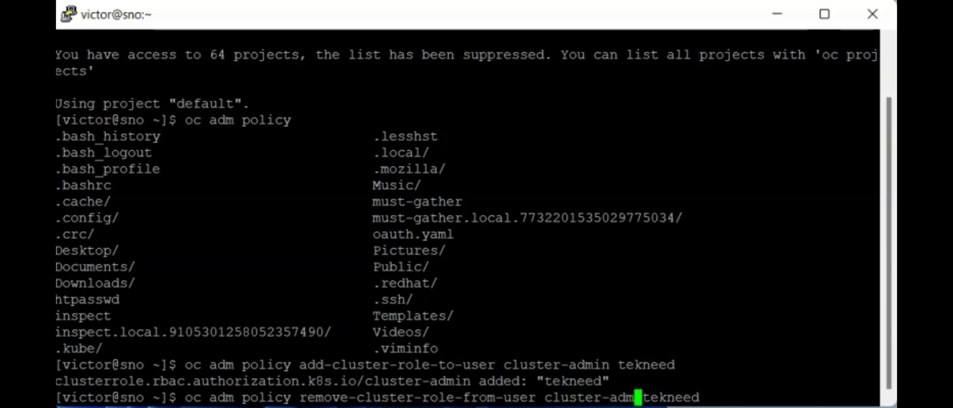
pyautogui.press('BackSpace')
pyautogui.write('n')
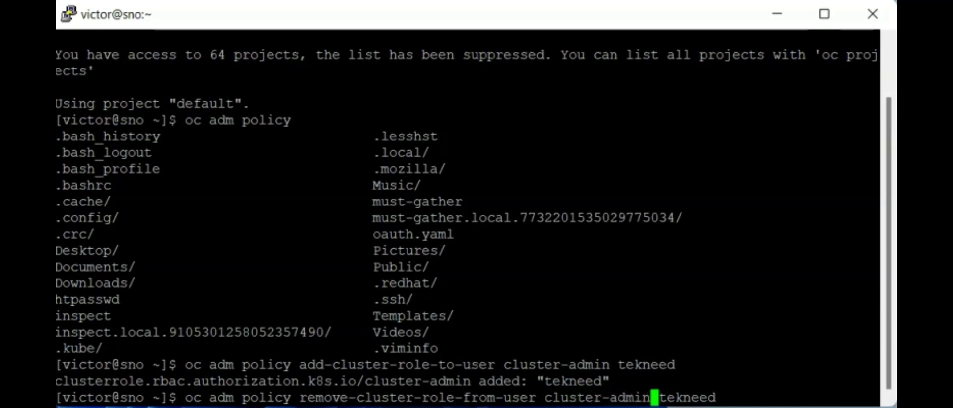
pyautogui.press('Right')
pyautogui.press('Right')
pyautogui.press('Right')
pyautogui.press('Right')
pyautogui.press('Right')
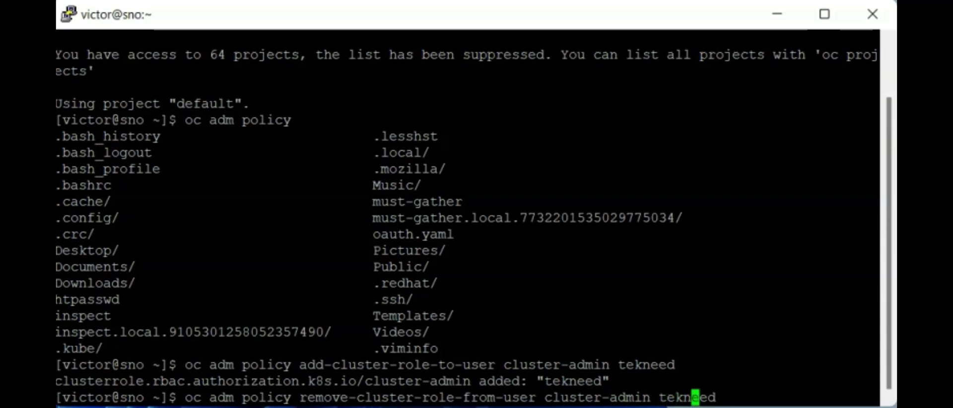
pyautogui.press('Return')
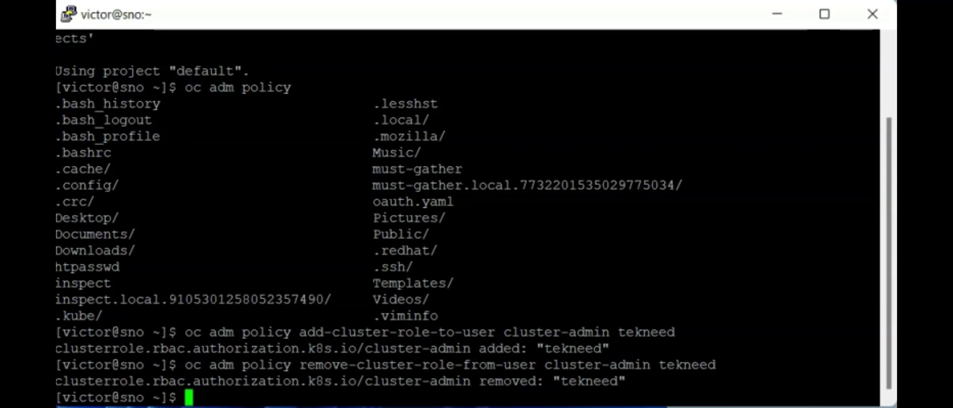
pyautogui.press('super')
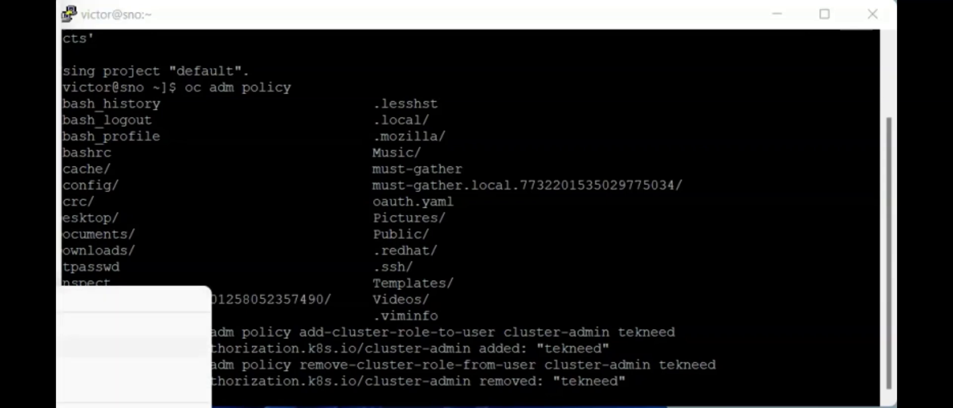
pyautogui.press('Escape')
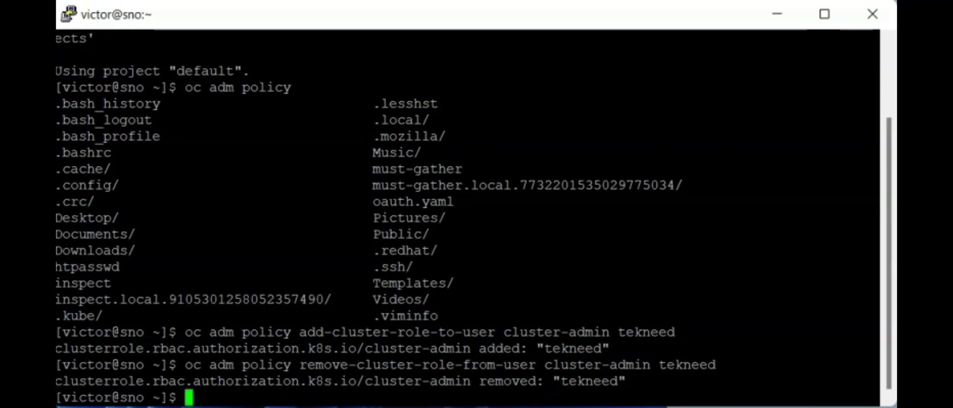
pyautogui.press('shift+Insert')
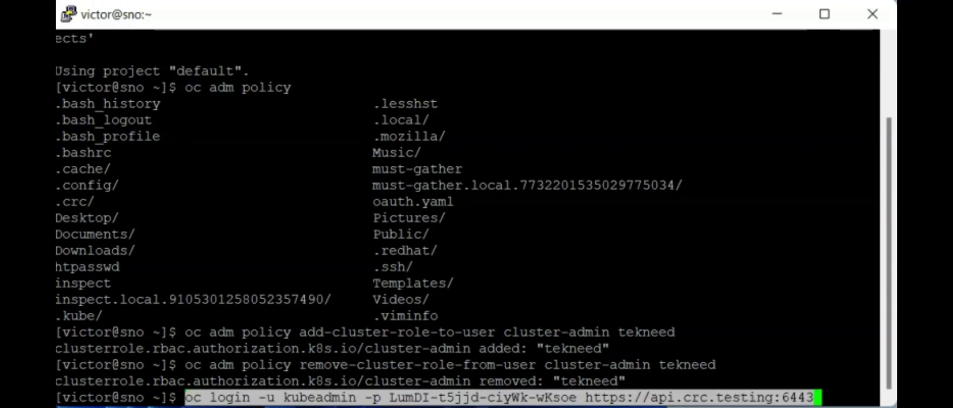
pyautogui.press('Return')
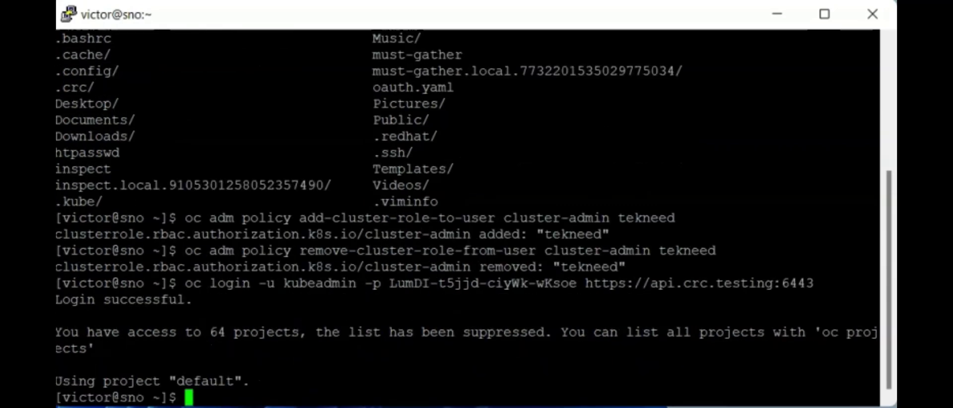
# Recall the earlier oc adm policy add-cluster-role-to-user cluster-admin tekneed command and run it again.
pyautogui.press('Up')
pyautogui.press('Up')
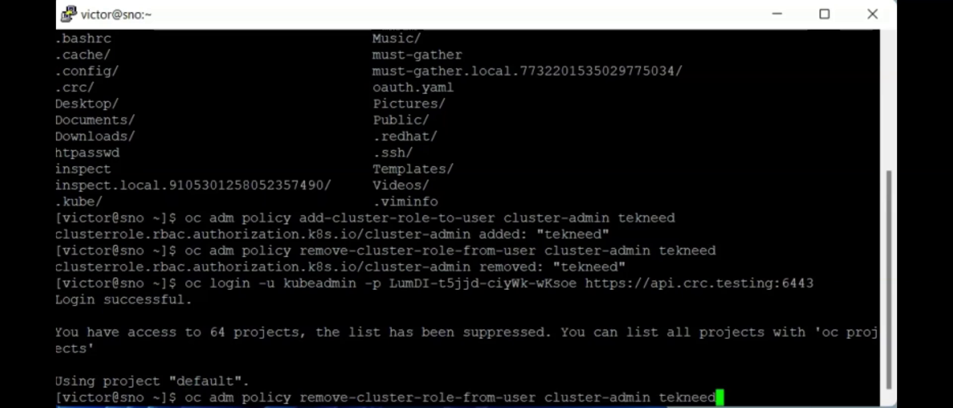
pyautogui.press('Up')
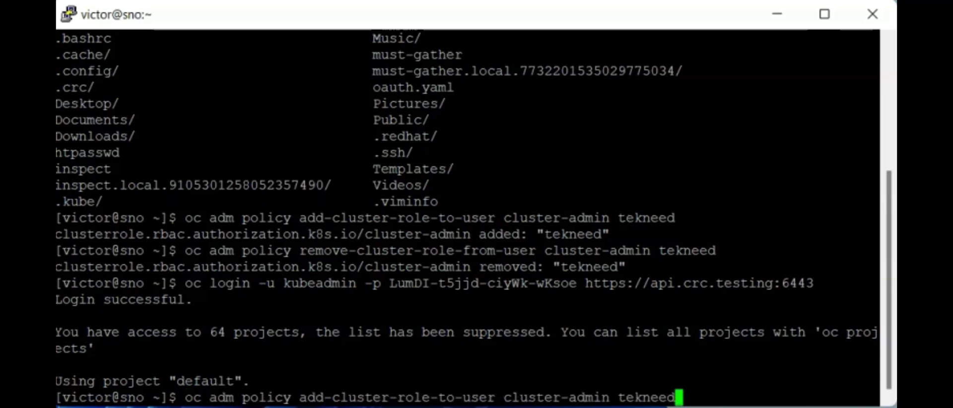
pyautogui.press('Left')
pyautogui.press('Left')
pyautogui.press('Left')
pyautogui.press('Left')
pyautogui.press('Left')
pyautogui.press('Left')
pyautogui.press('Left')
pyautogui.press('Left')
pyautogui.press('Left')
pyautogui.press('Left')
pyautogui.press('Left')
pyautogui.press('Left')
pyautogui.press('Left')
pyautogui.press('Left')
pyautogui.press('Left')
pyautogui.press('Left')
pyautogui.press('Left')
pyautogui.press('Left')
pyautogui.press('Left')
pyautogui.press('Left')
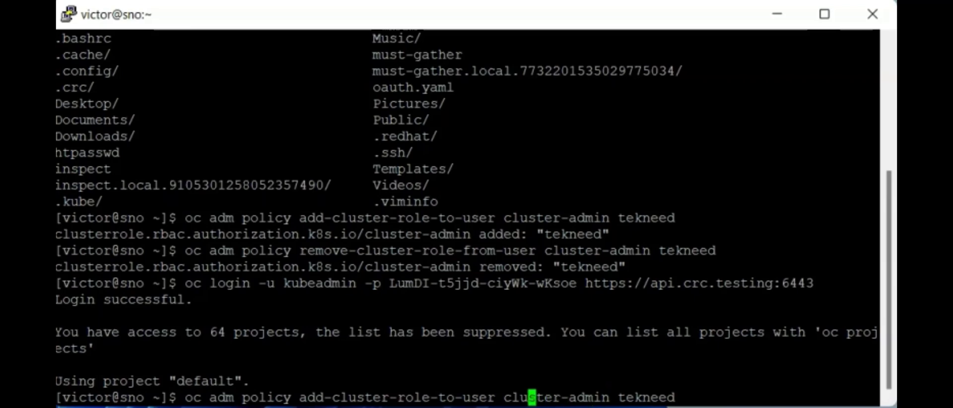
pyautogui.press('Left')
pyautogui.press('Right')
pyautogui.press('Right')
pyautogui.press('Right')
pyautogui.press('Return')
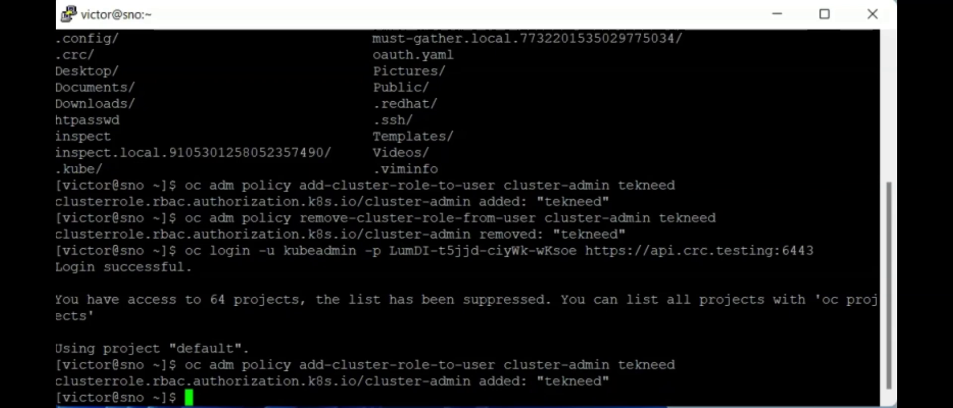
pyautogui.moveTo(185, 365); pyautogui.dragTo(217, 365)
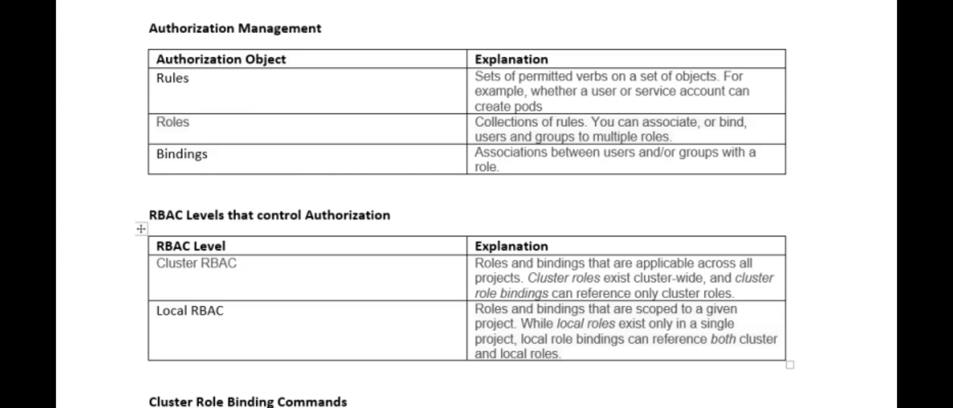
# Switch to the authorization notes and ink marks at the Authorization Object heading, under Rules, Roles and Bindings, and beside Rules.
pyautogui.moveTo(269, 64)
pyautogui.mouseDown()
pyautogui.moveTo(292, 69)
pyautogui.moveTo(299, 51)
pyautogui.moveTo(284, 46)
pyautogui.mouseUp()
pyautogui.moveTo(167, 91); pyautogui.dragTo(202, 97)
pyautogui.moveTo(175, 134); pyautogui.dragTo(200, 136)
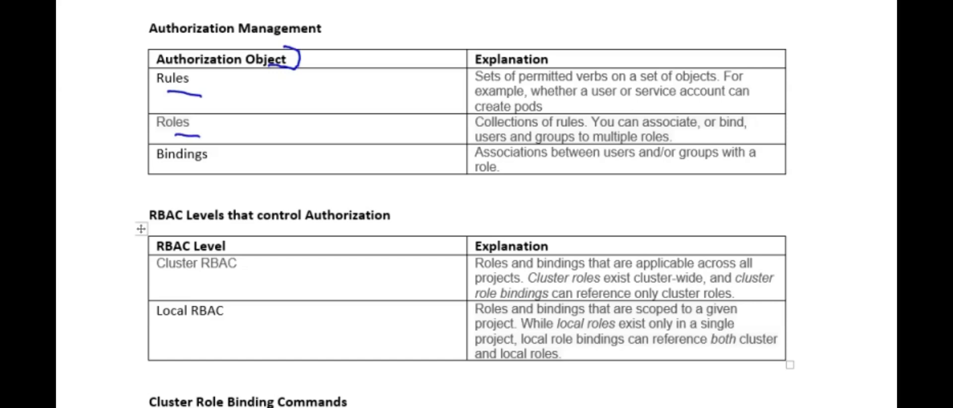
pyautogui.moveTo(183, 172); pyautogui.dragTo(209, 171)
pyautogui.moveTo(214, 73); pyautogui.dragTo(221, 104)
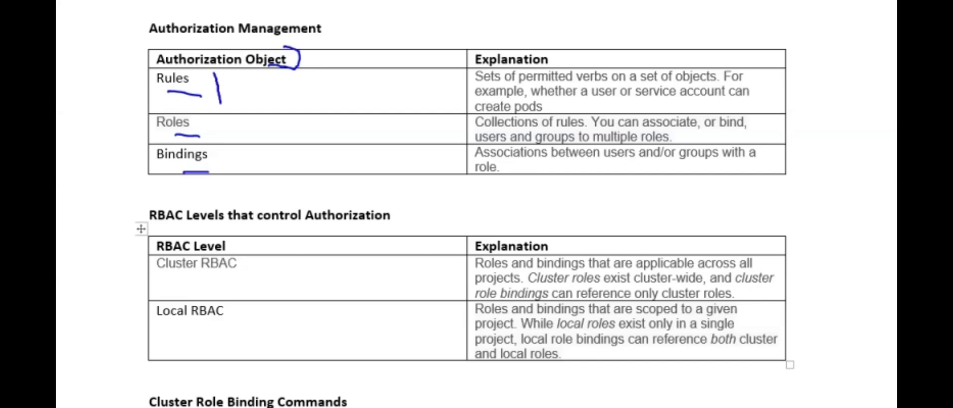
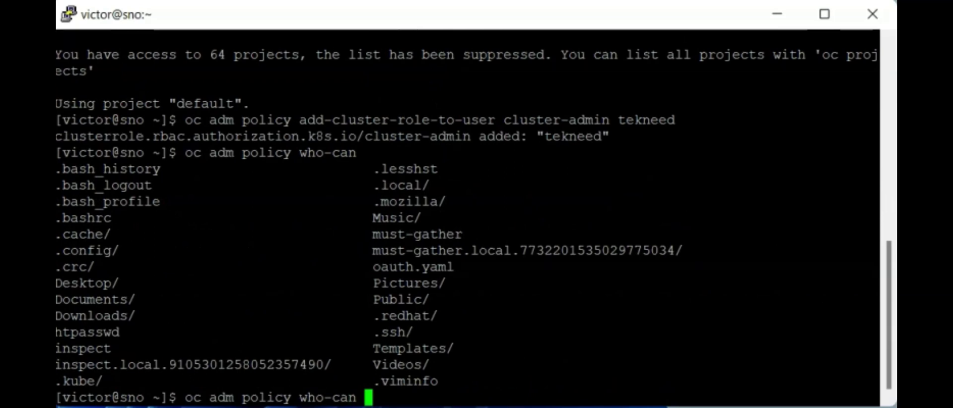
pyautogui.write('get pods')
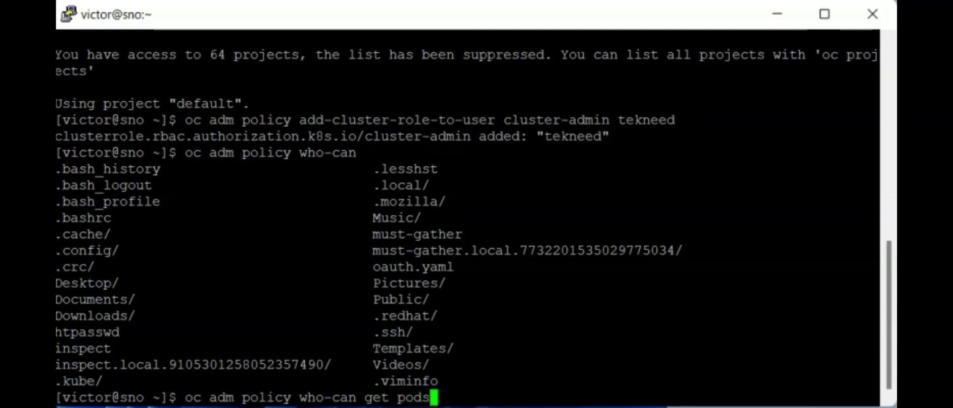
pyautogui.press('BackSpace')
pyautogui.press('BackSpace')
pyautogui.press('BackSpace')
pyautogui.press('BackSpace')
pyautogui.press('BackSpace')
pyautogui.press('BackSpace')
pyautogui.press('BackSpace')
pyautogui.press('BackSpace')
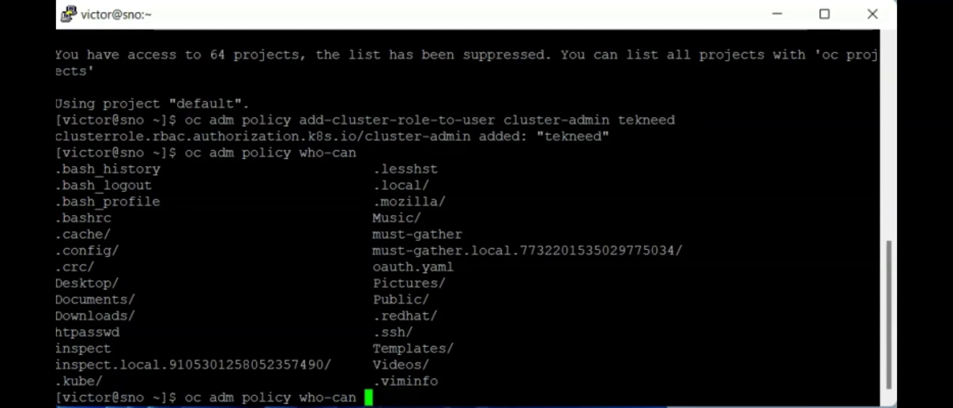
# Complete the oc adm policy who-can command with delete pods, replace the delete verb with get, and run it.
pyautogui.write('del')
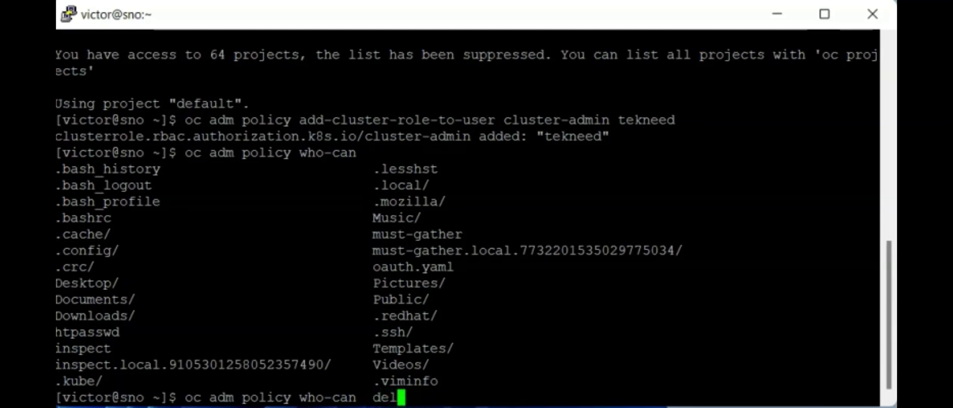
pyautogui.write('ete pods')
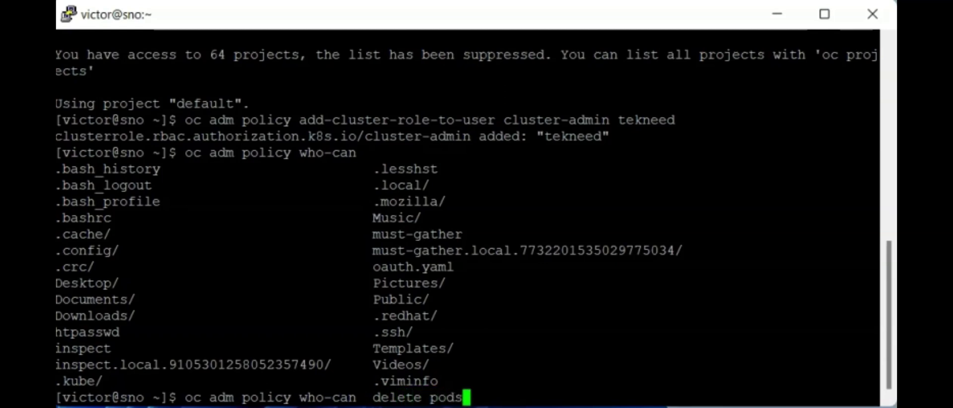
pyautogui.press('Left')
pyautogui.press('Left')
pyautogui.press('Left')
pyautogui.press('Left')
pyautogui.press('Left')
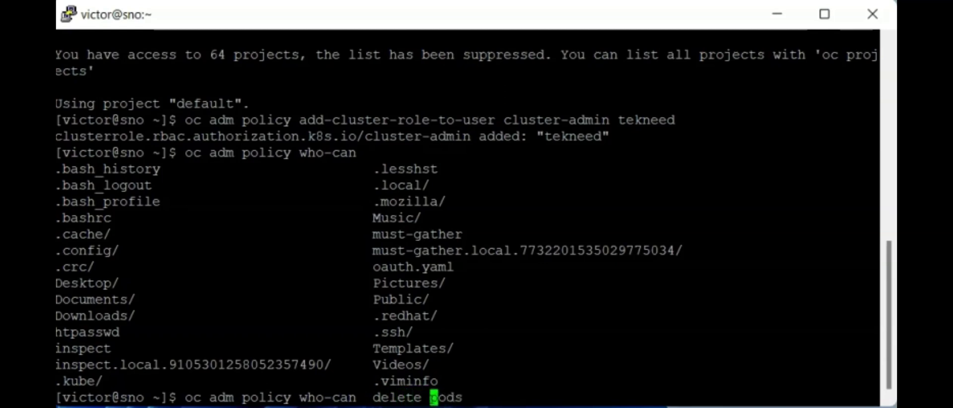
pyautogui.press('BackSpace')
pyautogui.press('BackSpace')
pyautogui.press('BackSpace')
pyautogui.press('BackSpace')
pyautogui.press('BackSpace')
pyautogui.press('BackSpace')
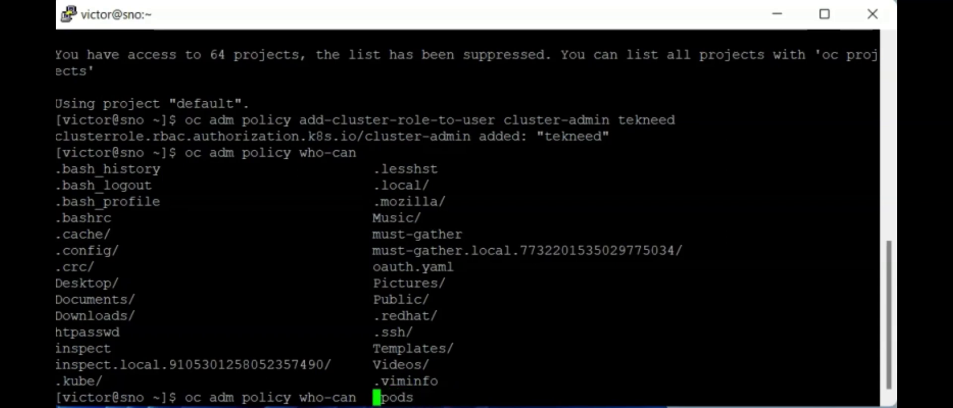
pyautogui.write('get')
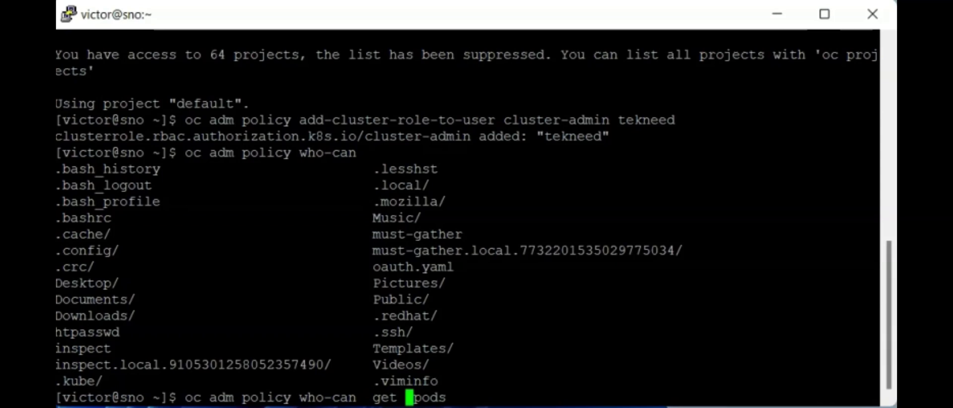
pyautogui.press('Return')
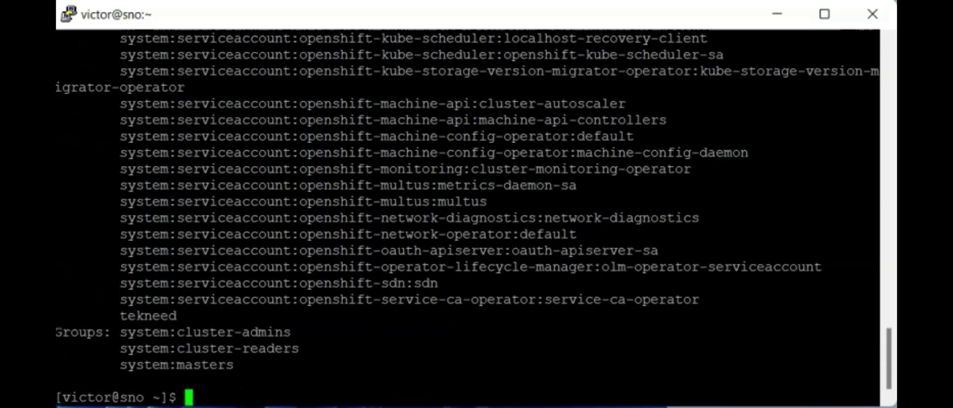
# Examine the groups and users listed in the who-can output for getting pods.
pyautogui.moveTo(56, 333); pyautogui.dragTo(128, 349)
pyautogui.click(128, 349)
pyautogui.scroll(15, 468, 213)
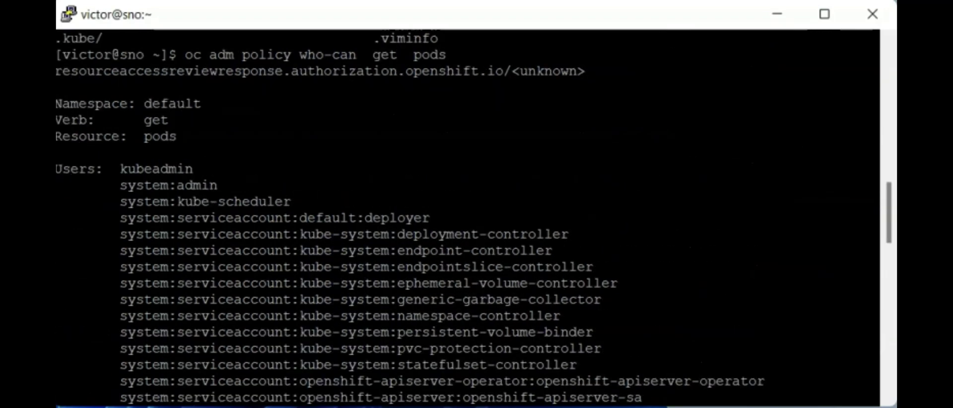
pyautogui.moveTo(55, 168); pyautogui.dragTo(184, 202)
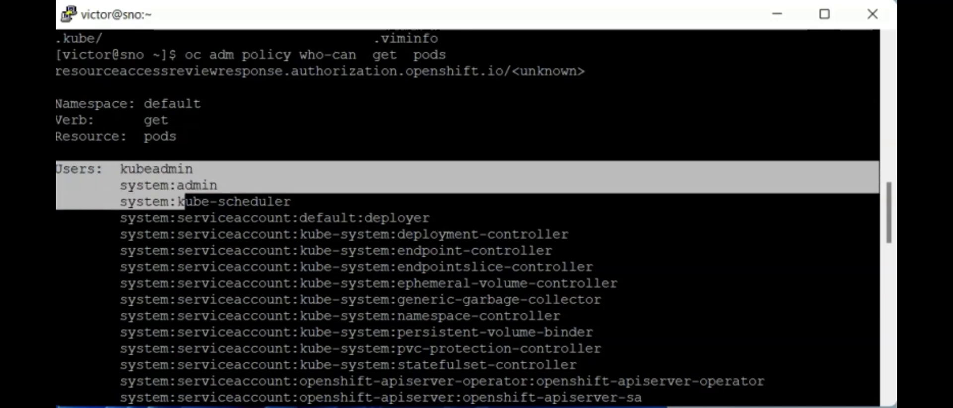
pyautogui.scroll(-4, 467, 214)
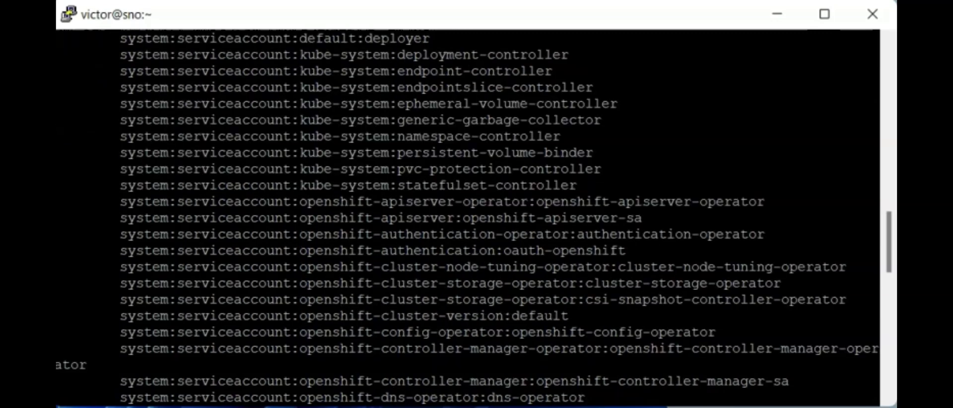
# Read through the full list of users and service accounts allowed to get pods, down to the closing groups.
pyautogui.scroll(6, 467, 214)
pyautogui.scroll(-2, 467, 214)
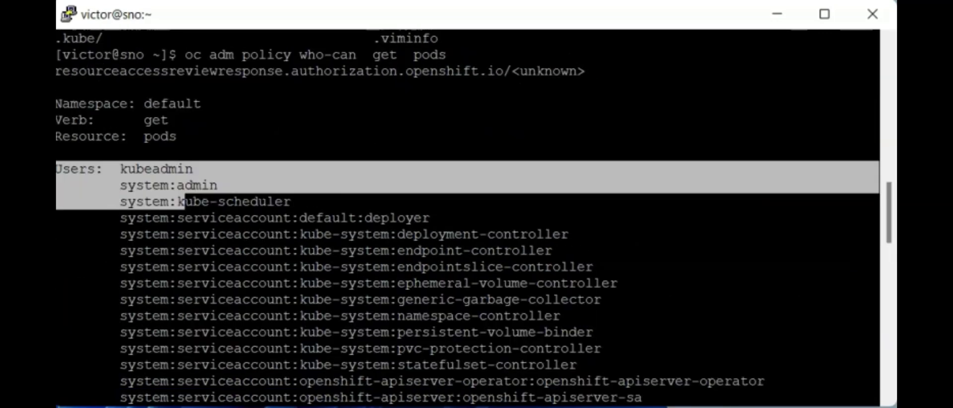
pyautogui.scroll(-10, 468, 215)
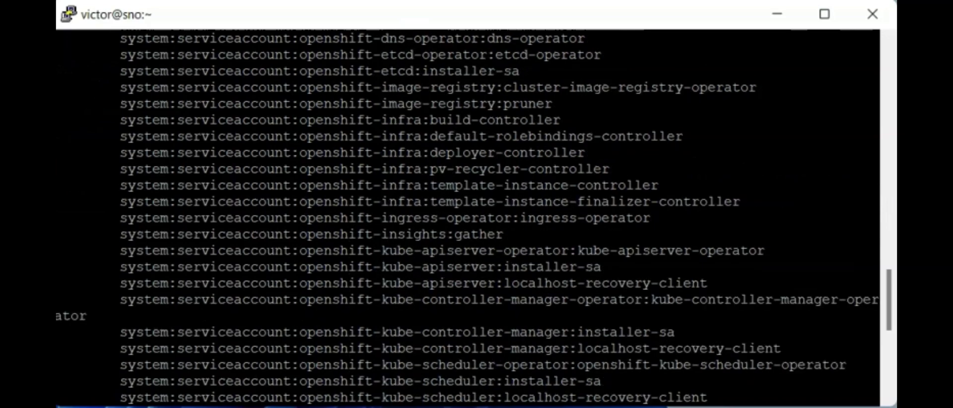
pyautogui.scroll(-7, 467, 214)
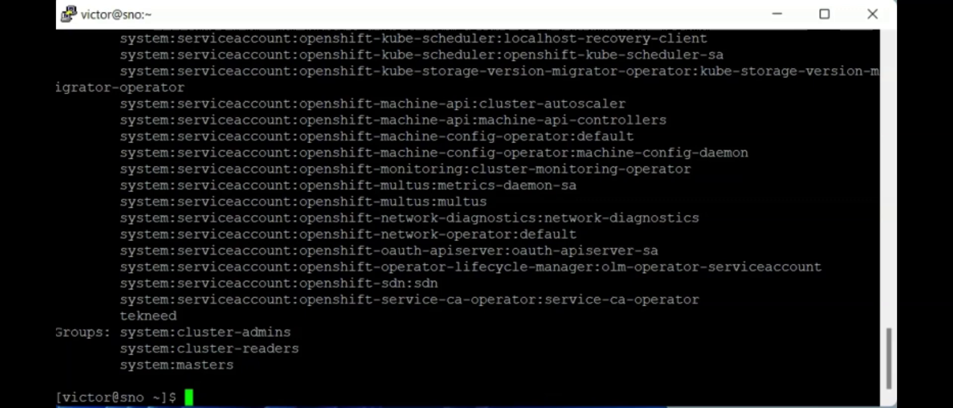
# Recall the oc adm policy who-can get pods command and replace its get verb with create.
pyautogui.press('Up')
pyautogui.press('Left')
pyautogui.press('Left')
pyautogui.press('Left')
pyautogui.press('Left')
pyautogui.press('Left')
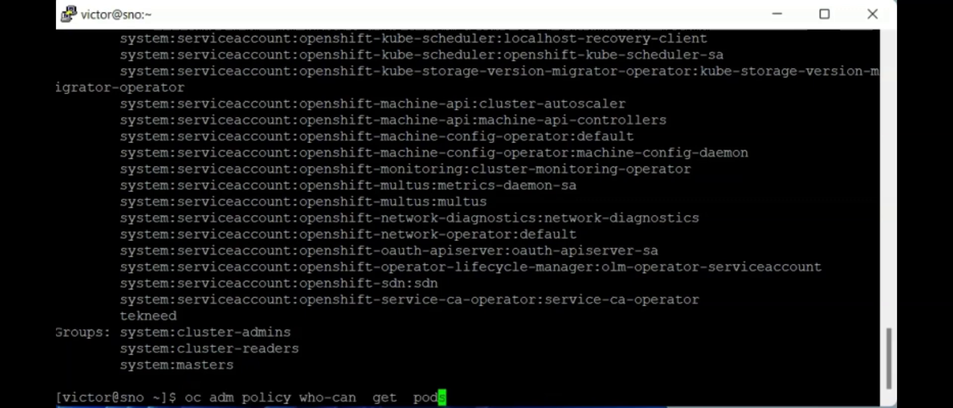
pyautogui.press('BackSpace')
pyautogui.press('BackSpace')
pyautogui.press('BackSpace')
pyautogui.press('BackSpace')
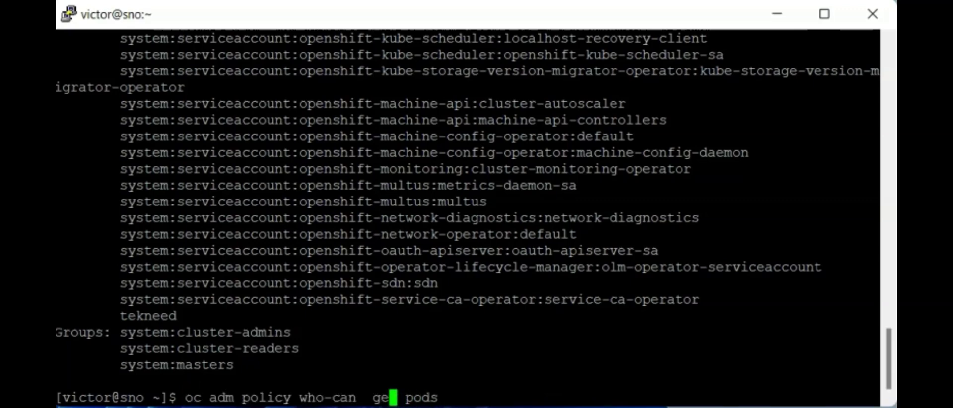
pyautogui.press('Left')
pyautogui.write('create')
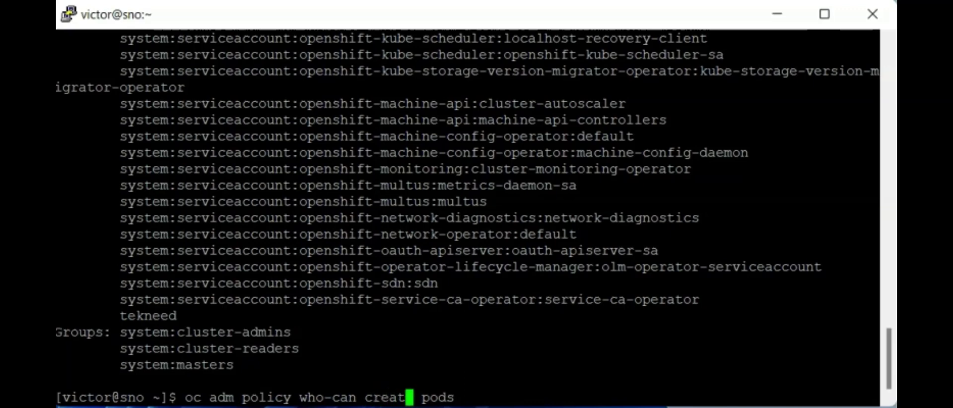
# Replace pods with deployment in the who-can create command, run it, and review the listed users and groups.
pyautogui.press('Right')
pyautogui.press('Right')
pyautogui.press('Right')
pyautogui.press('Right')
pyautogui.press('Right')
pyautogui.press('BackSpace')
pyautogui.press('BackSpace')
pyautogui.press('BackSpace')
pyautogui.press('BackSpace')
pyautogui.write('de')
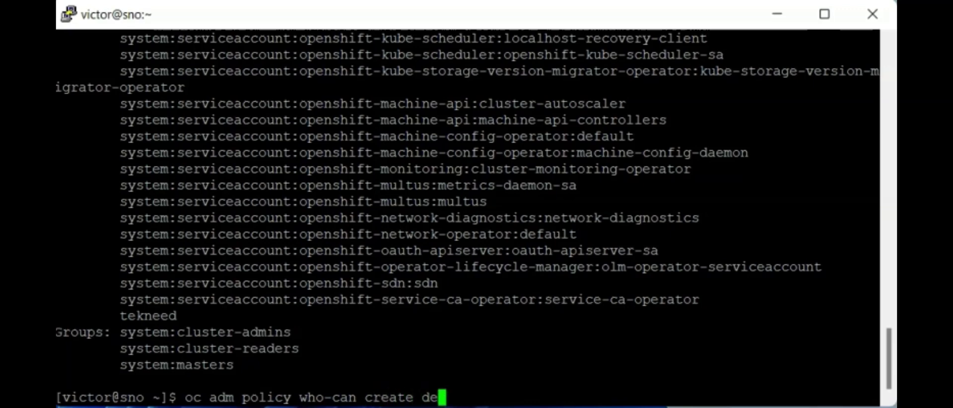
pyautogui.write('ployment')
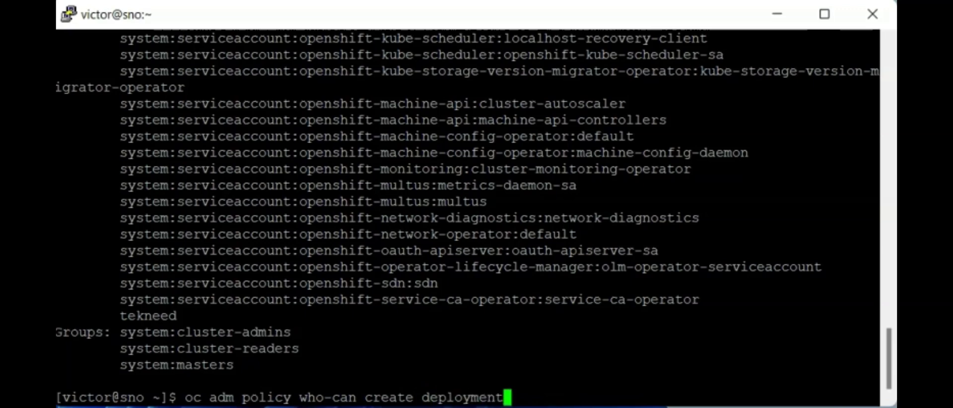
pyautogui.press('Return')
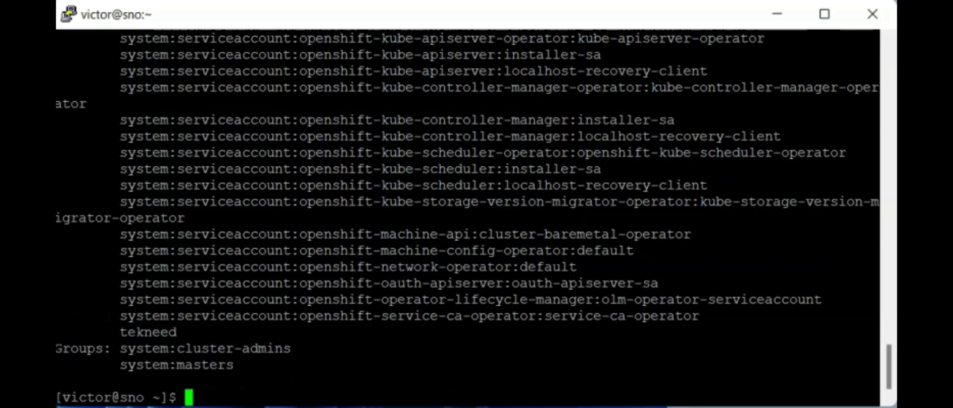
pyautogui.scroll(15, 467, 214)
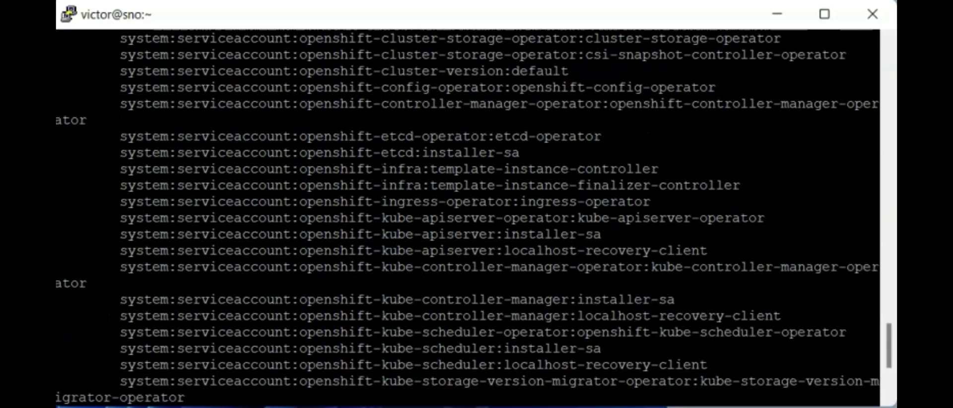
pyautogui.scroll(-15, 467, 214)
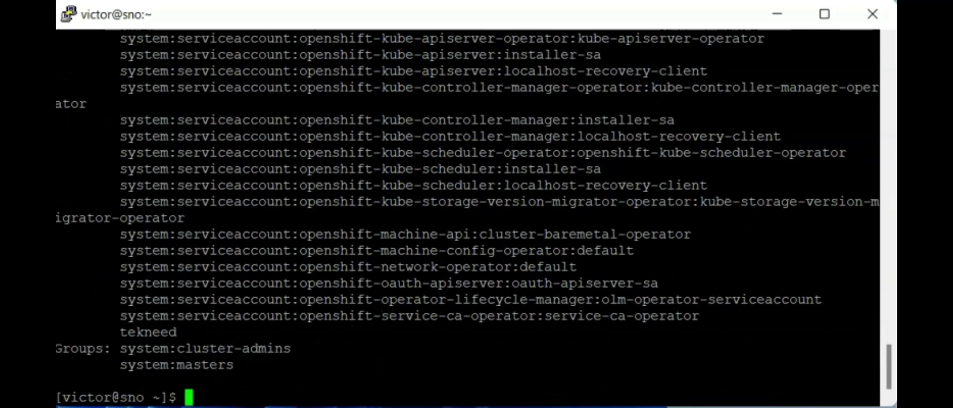
pyautogui.press('Up')
pyautogui.press('BackSpace')
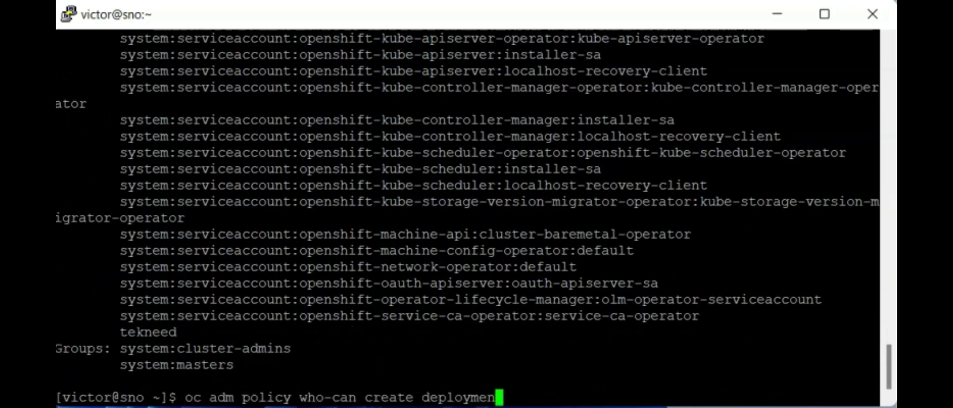
pyautogui.press('BackSpace')
pyautogui.press('BackSpace')
pyautogui.press('BackSpace')
pyautogui.press('BackSpace')
pyautogui.press('BackSpace')
pyautogui.press('BackSpace')
pyautogui.press('BackSpace')
pyautogui.press('BackSpace')
pyautogui.press('BackSpace')
pyautogui.press('BackSpace')
pyautogui.press('BackSpace')
pyautogui.press('BackSpace')
pyautogui.press('BackSpace')
pyautogui.press('BackSpace')
pyautogui.press('BackSpace')
pyautogui.press('BackSpace')
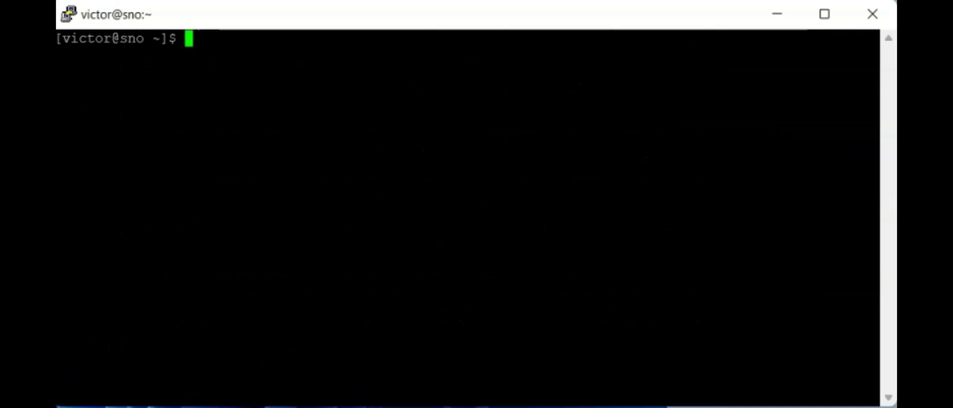
# Run oc get clusterrolebinding -o wide |grep -E 'Name |self-provisioner' to find the self-provisioner cluster role binding.
pyautogui.write('oc')
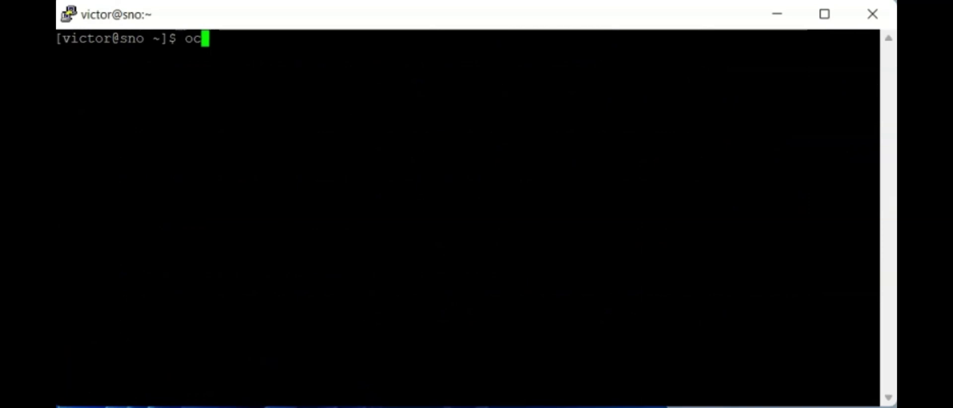
pyautogui.write(' get ')
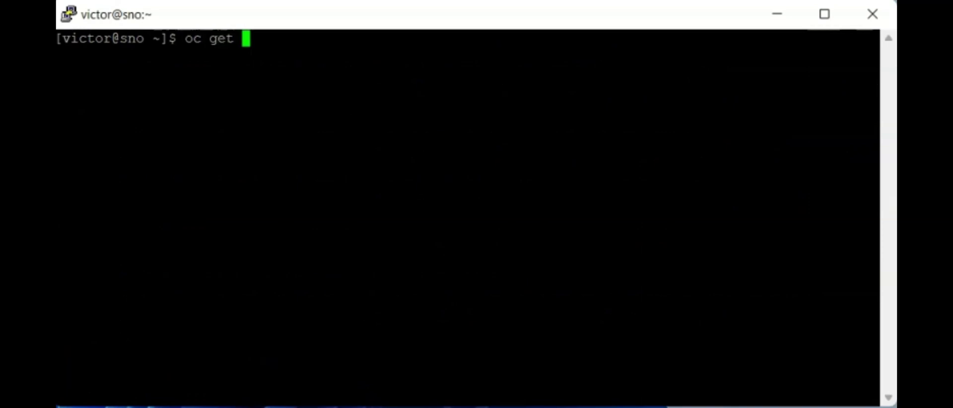
pyautogui.write('clusterr')
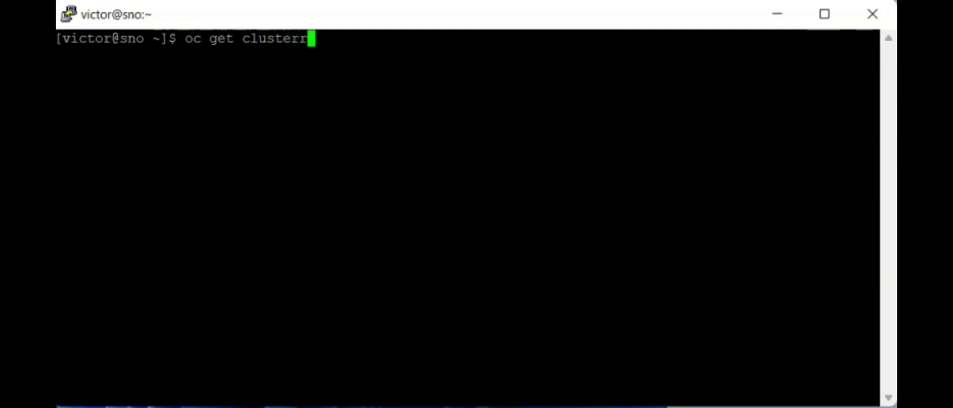
pyautogui.write('olebin')
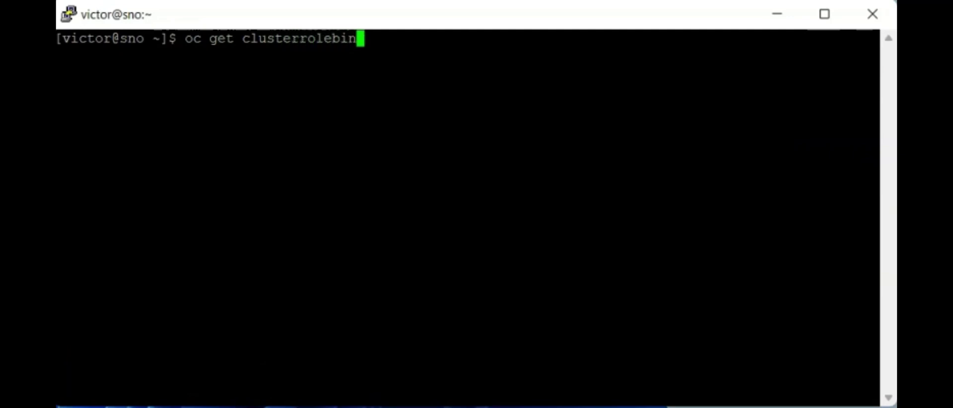
pyautogui.write('ding ')
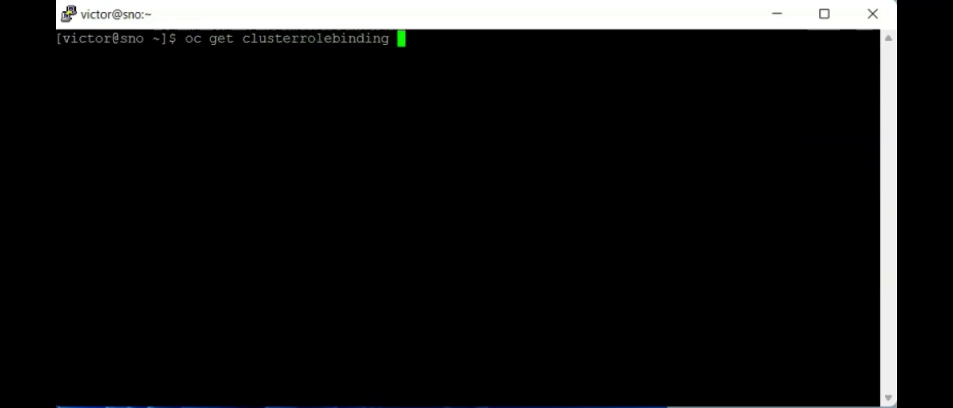
pyautogui.write('-o ')
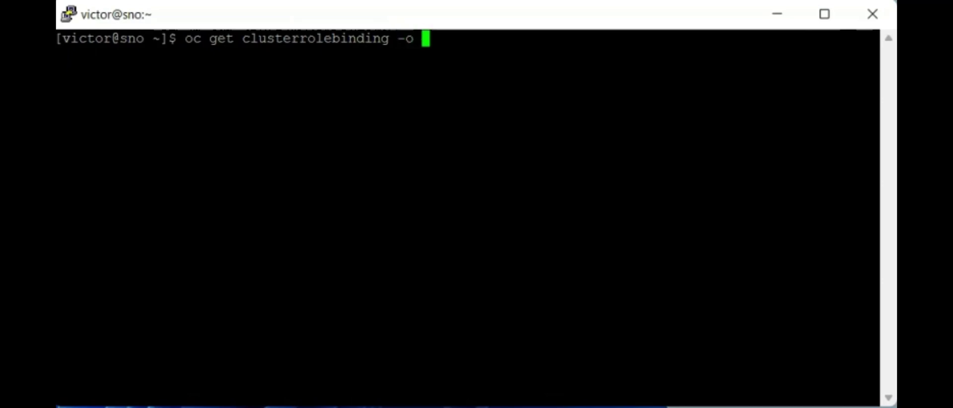
pyautogui.write('wide')
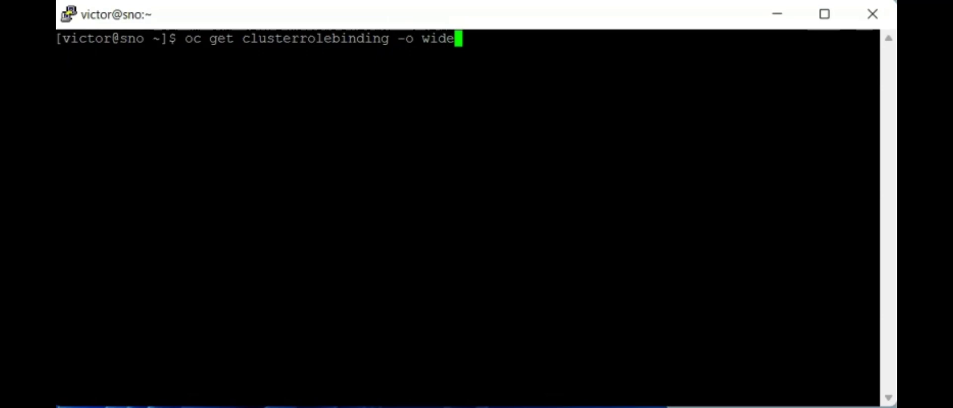
pyautogui.write(' |')
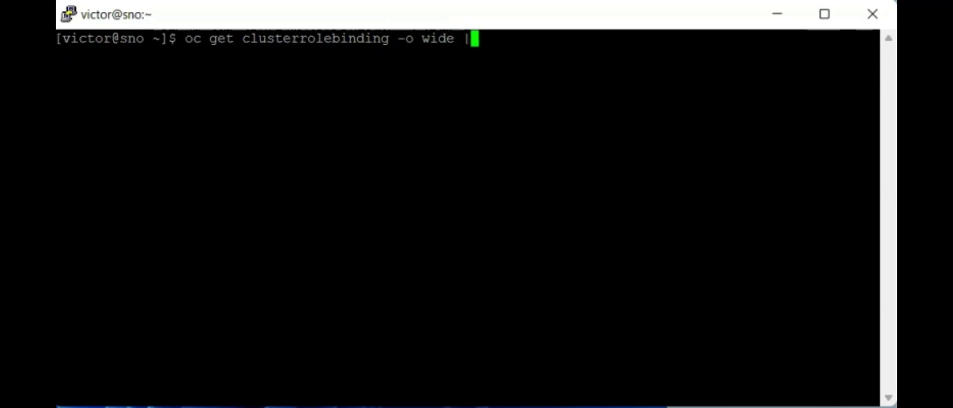
pyautogui.write('grep -E ')
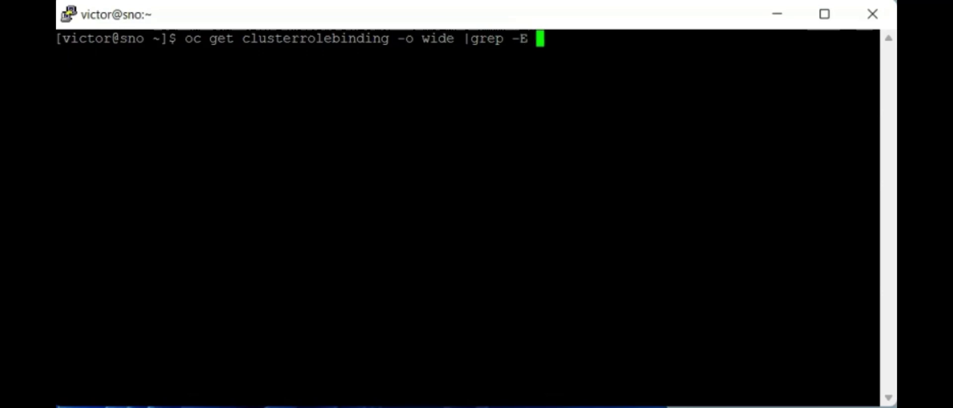
pyautogui.write("'Name")
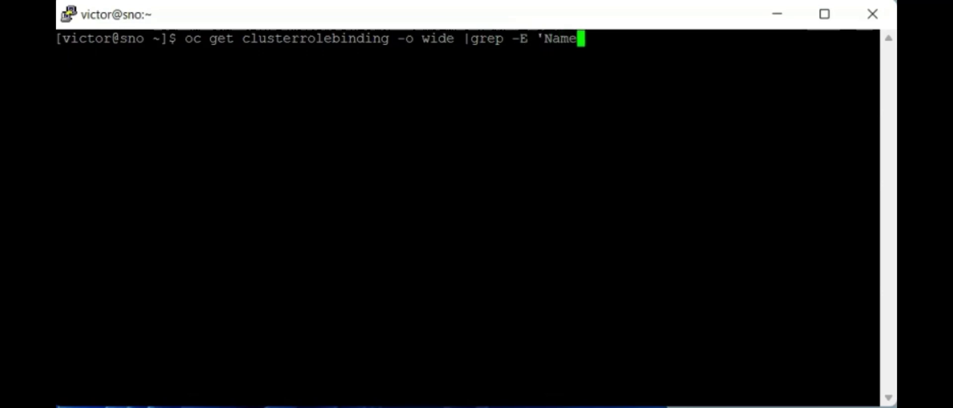
pyautogui.write(' |self-provi')
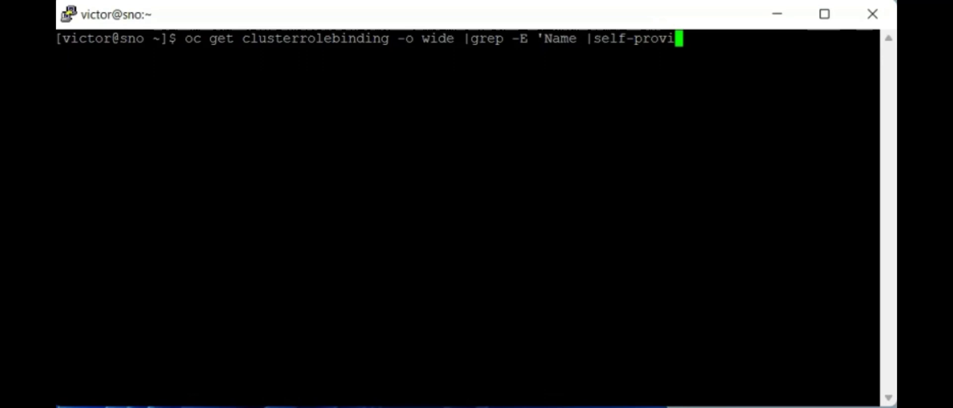
pyautogui.write('sione')
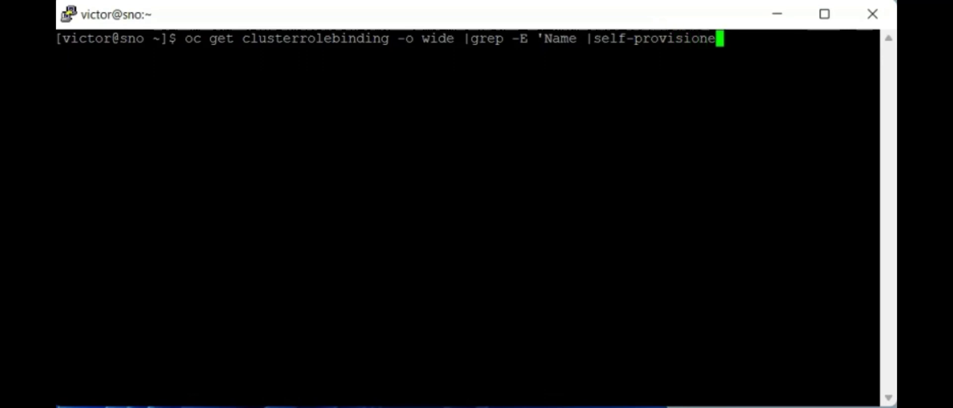
pyautogui.write("r'")
pyautogui.press('Return')
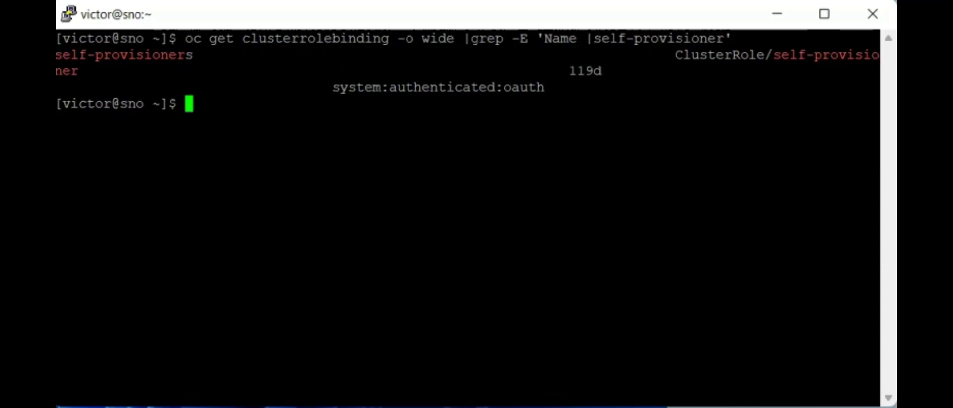
# Highlight the system:authenticated:oauth group and the self-provisioner cluster role in the output, and switch away from the terminal.
pyautogui.moveTo(339, 88); pyautogui.dragTo(545, 87)
pyautogui.moveTo(775, 54); pyautogui.dragTo(838, 71)
pyautogui.hotkey('alt', 'Tab')
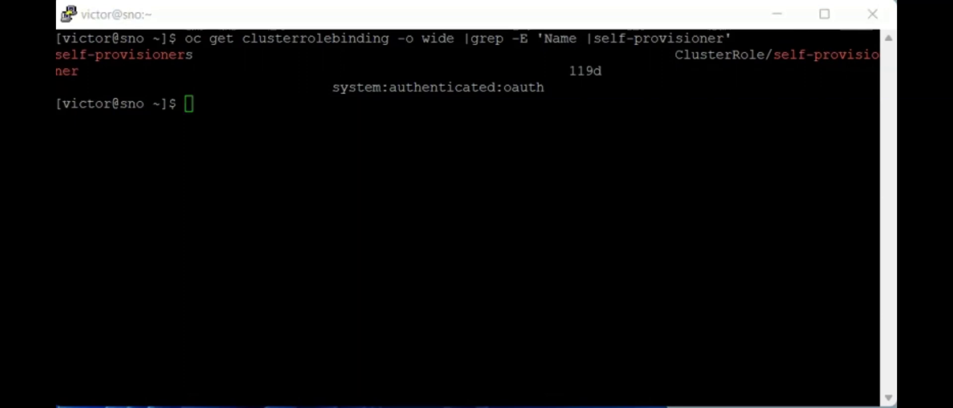